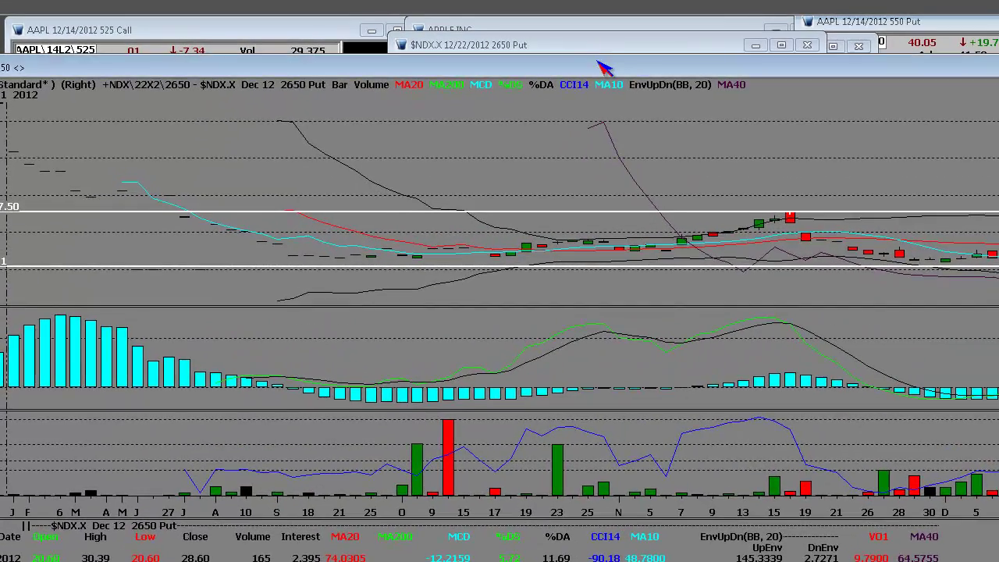
Step: Rearrange the $NDX.X put chart and weekly chart windows, and bring the SMF MMT Trader $IUXX daily chart fully into view
{"action": "left_click_drag", "start_coordinate": [605, 68], "coordinate": [600, 231]}
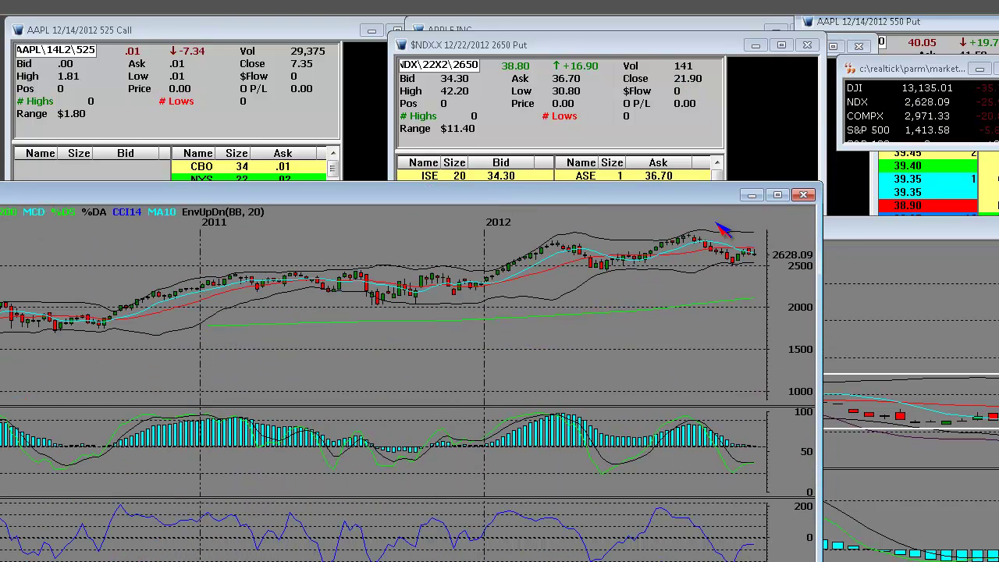
{"action": "left_click_drag", "start_coordinate": [521, 205], "coordinate": [922, 78]}
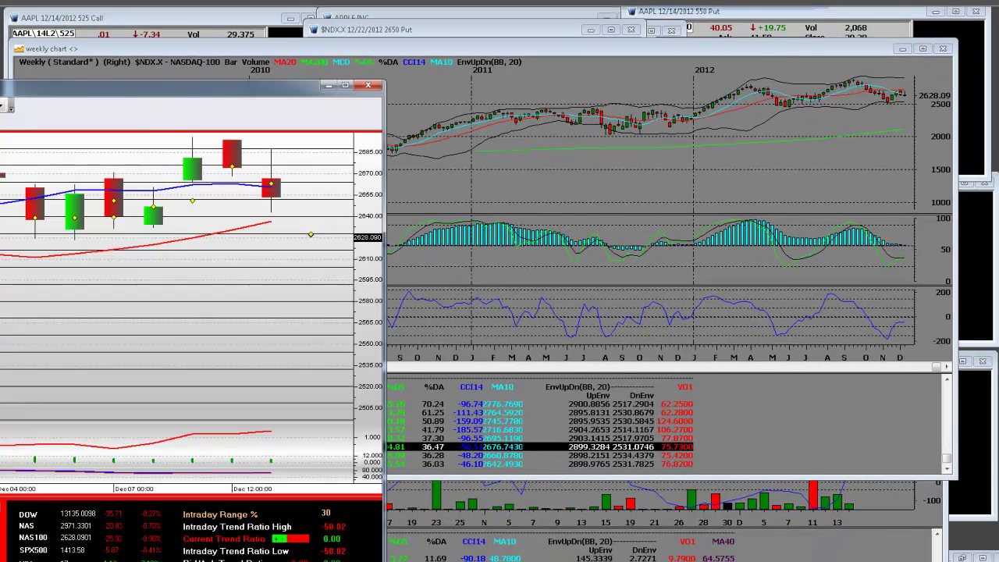
{"action": "left_click_drag", "start_coordinate": [222, 93], "coordinate": [605, 45]}
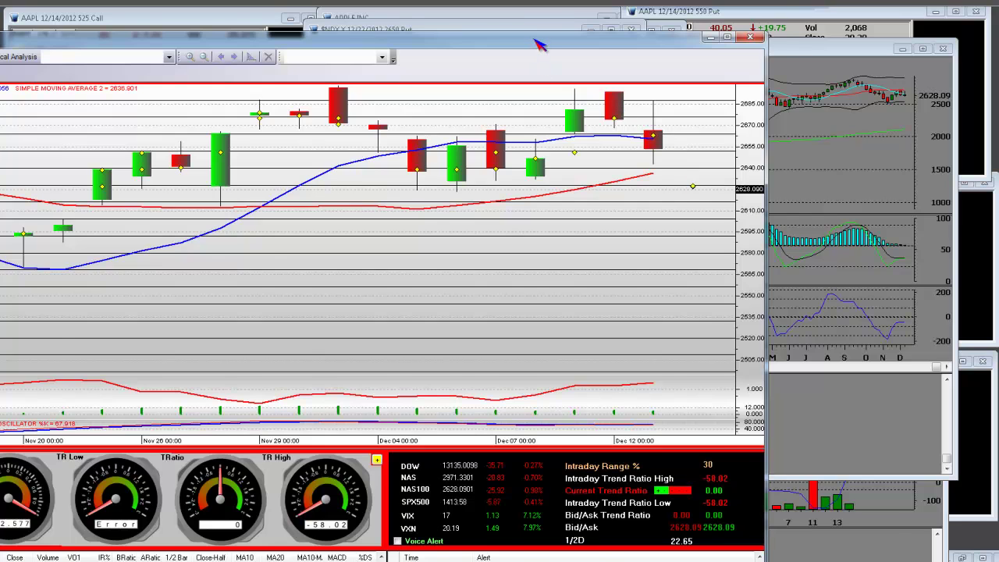
{"action": "left_click", "coordinate": [727, 37]}
{"action": "left_click_drag", "start_coordinate": [727, 37], "coordinate": [779, 30]}
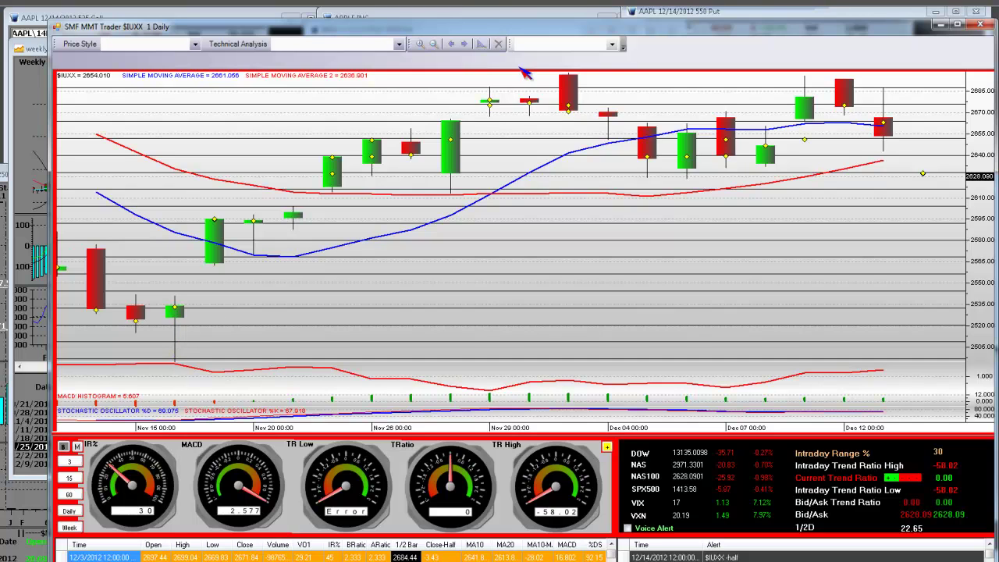
Step: Inspect the 12/3/2012 and 12/12/2012 candles on the $IUXX daily chart and review the Brain trend-ratio readings
{"action": "mouse_move", "coordinate": [574, 82]}
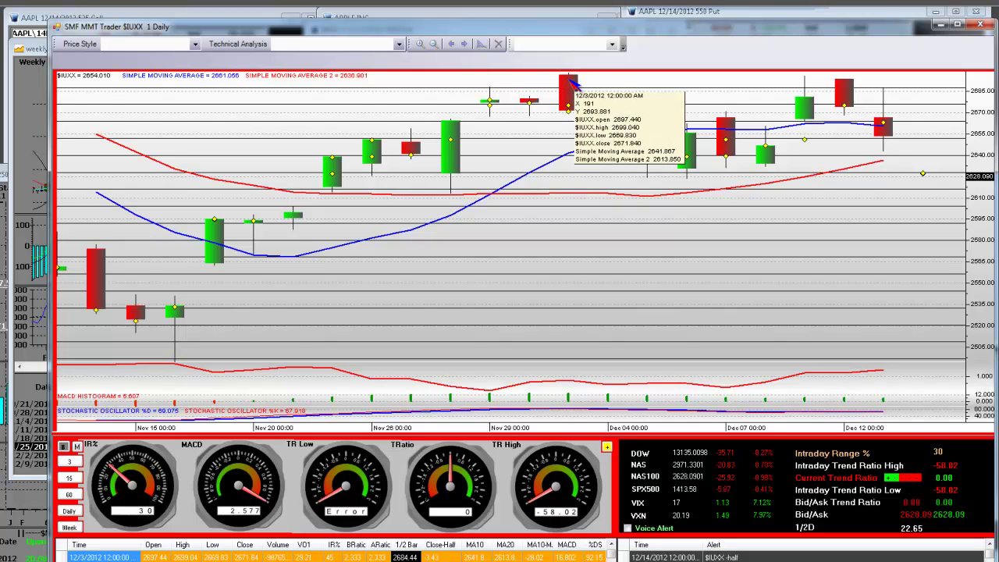
{"action": "left_click", "coordinate": [574, 83]}
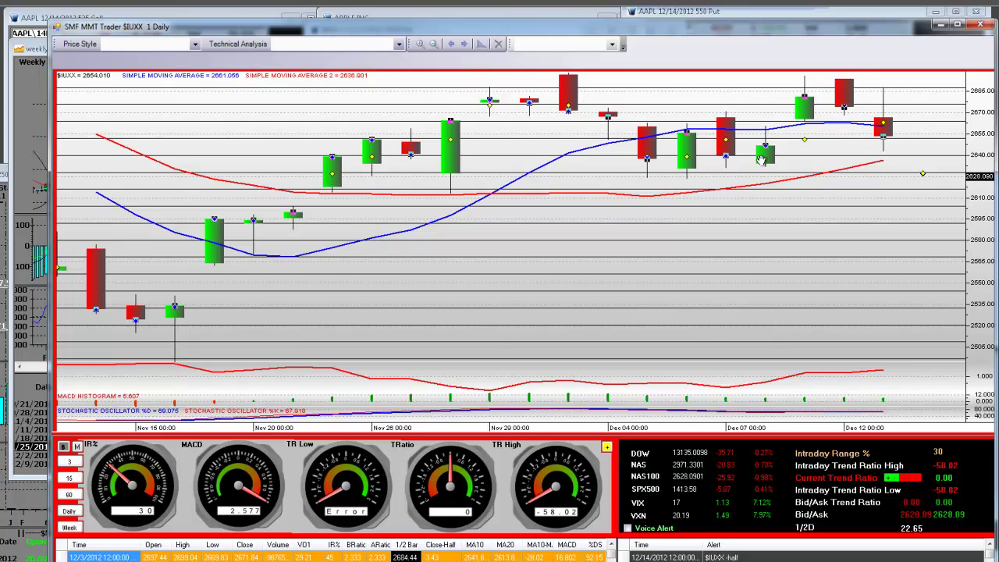
{"action": "left_click", "coordinate": [843, 89]}
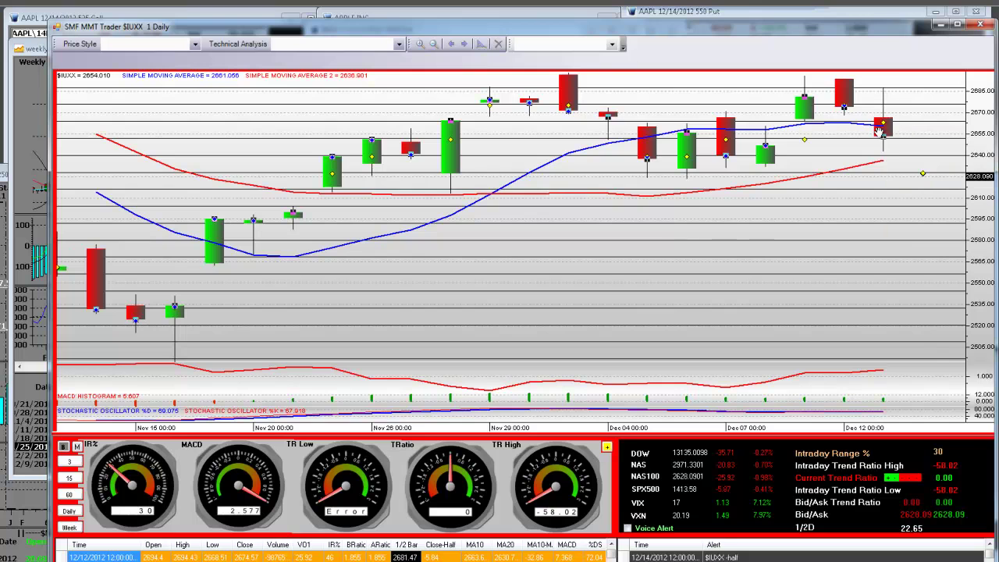
{"action": "left_click", "coordinate": [69, 462]}
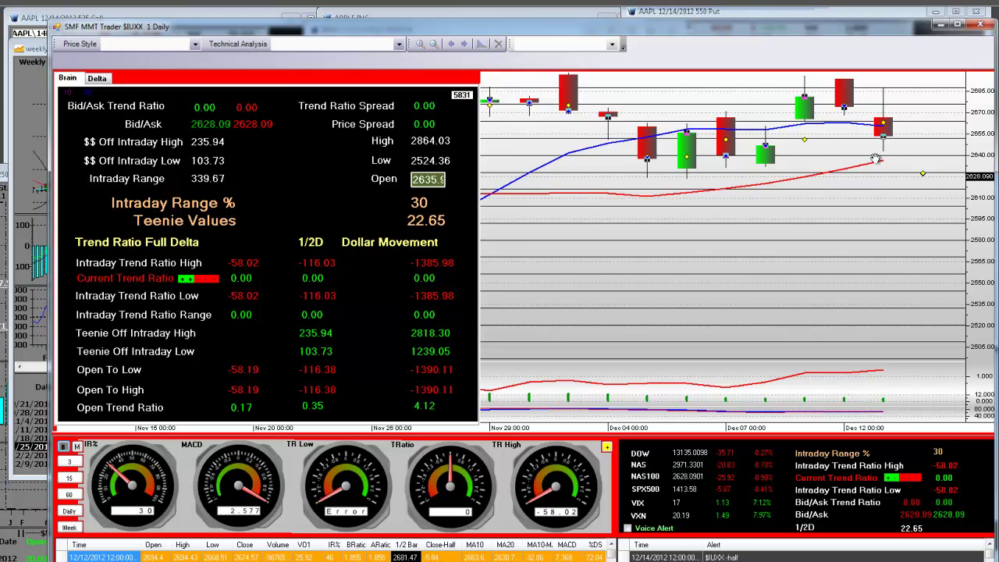
{"action": "left_click", "coordinate": [64, 447]}
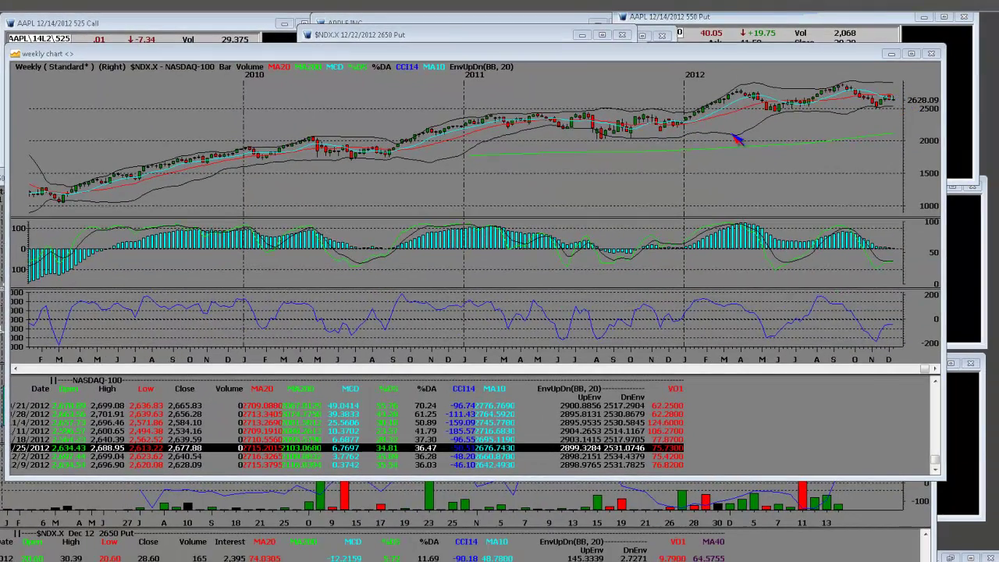
Step: Use the Zoom Tool on the weekly NASDAQ-100 chart to enlarge the November and December 2012 candles
{"action": "right_click", "coordinate": [726, 134]}
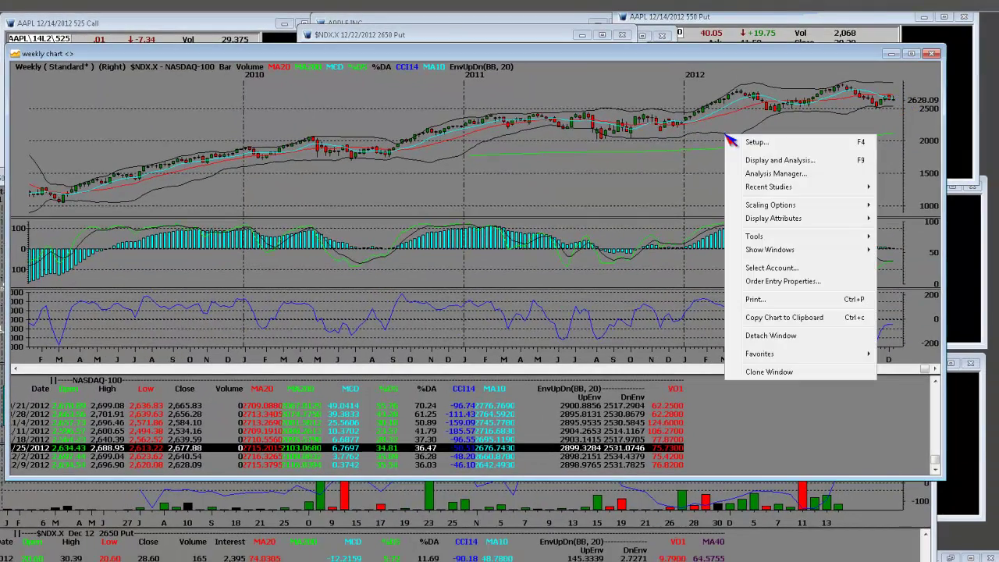
{"action": "mouse_move", "coordinate": [775, 242]}
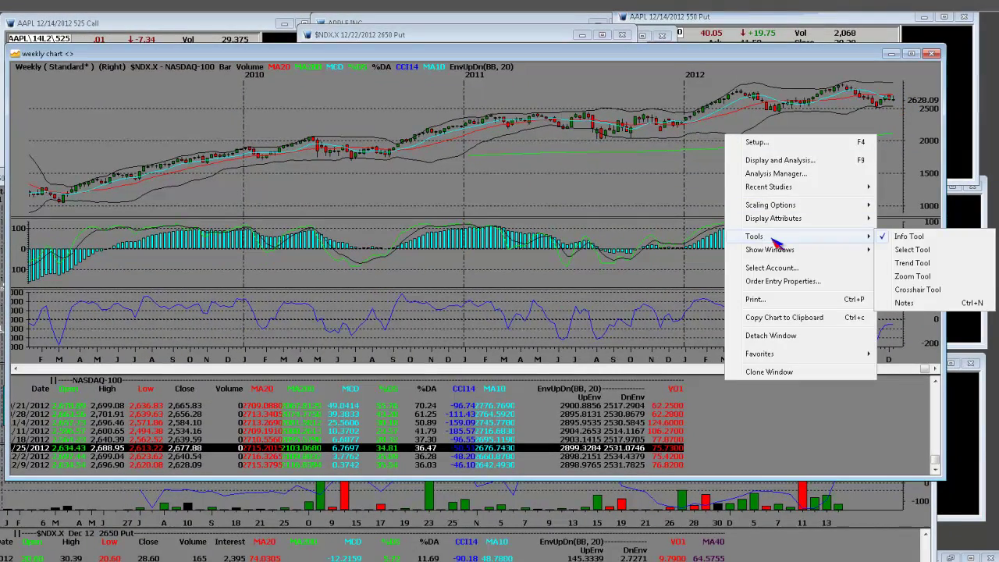
{"action": "left_click", "coordinate": [922, 278]}
{"action": "left_click_drag", "start_coordinate": [750, 129], "coordinate": [897, 81]}
{"action": "left_click_drag", "start_coordinate": [723, 178], "coordinate": [921, 96]}
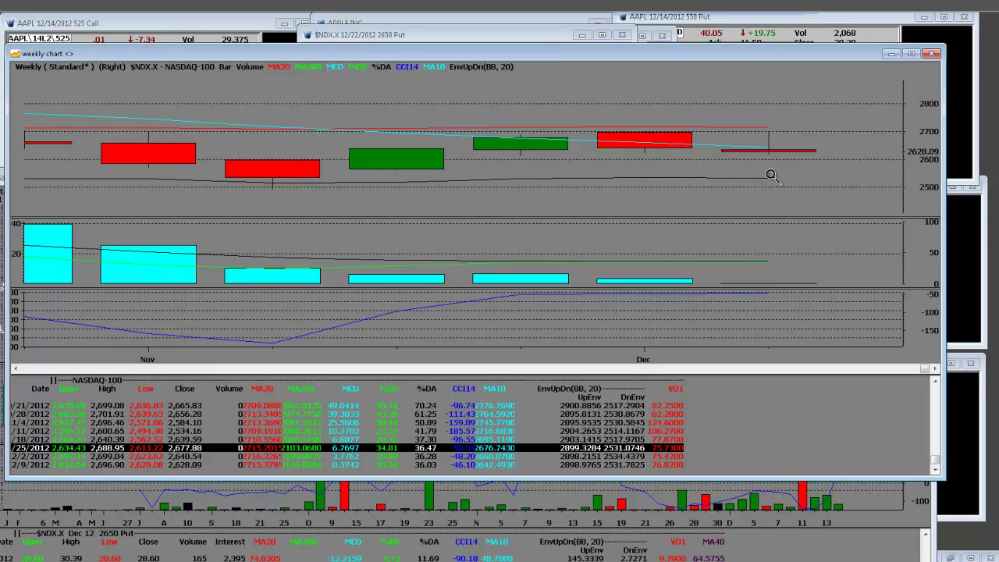
Step: Move the weekly NASDAQ-100 chart out of the way and bring up the daily $NDX.X Dec 12 2650 Put chart
{"action": "left_click_drag", "start_coordinate": [749, 56], "coordinate": [723, 196]}
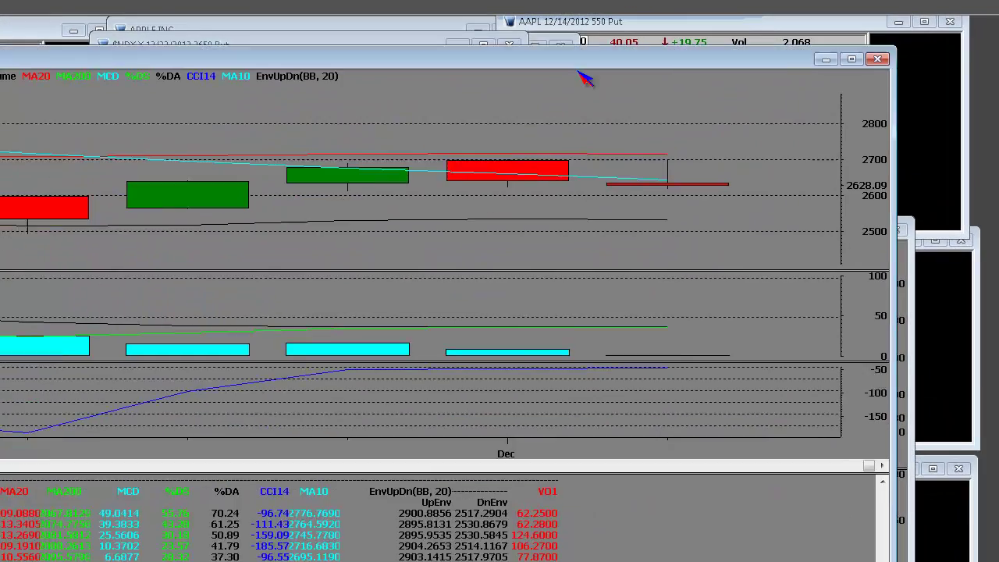
{"action": "mouse_move", "coordinate": [562, 141]}
{"action": "left_mouse_down"}
{"action": "mouse_move", "coordinate": [573, 116]}
{"action": "mouse_move", "coordinate": [570, 127]}
{"action": "left_mouse_up"}
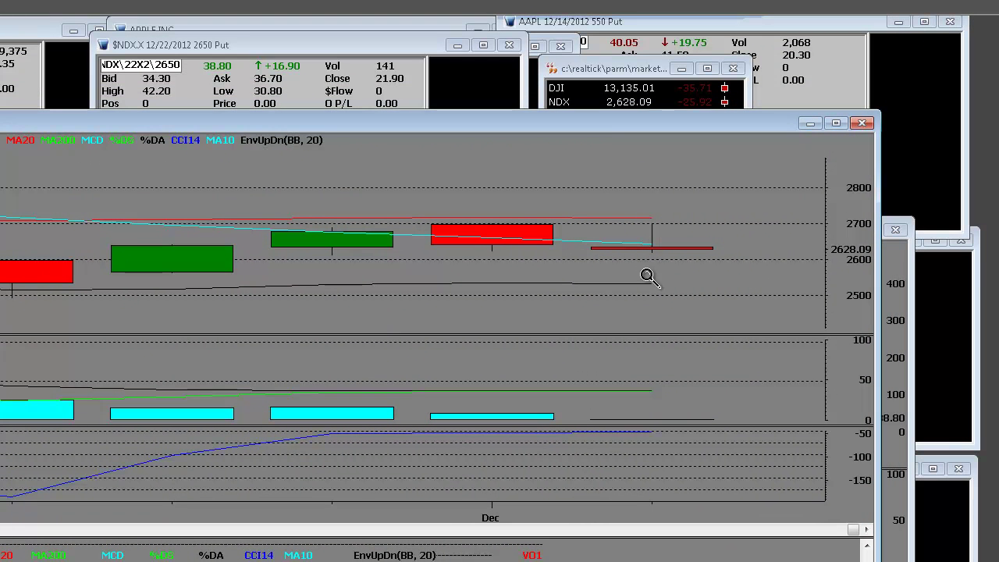
{"action": "key", "text": "ctrl+F4"}
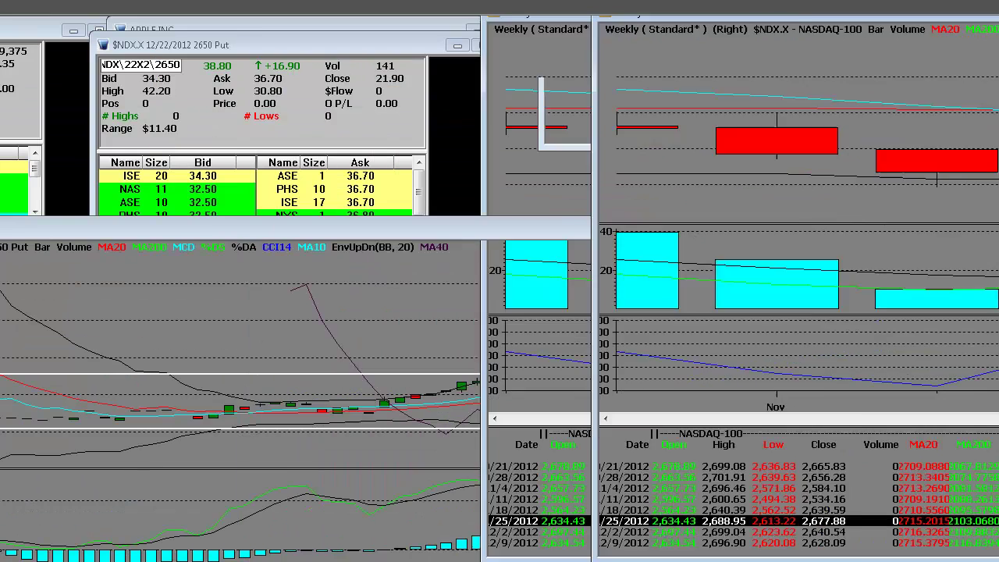
{"action": "left_click_drag", "start_coordinate": [245, 234], "coordinate": [250, 105]}
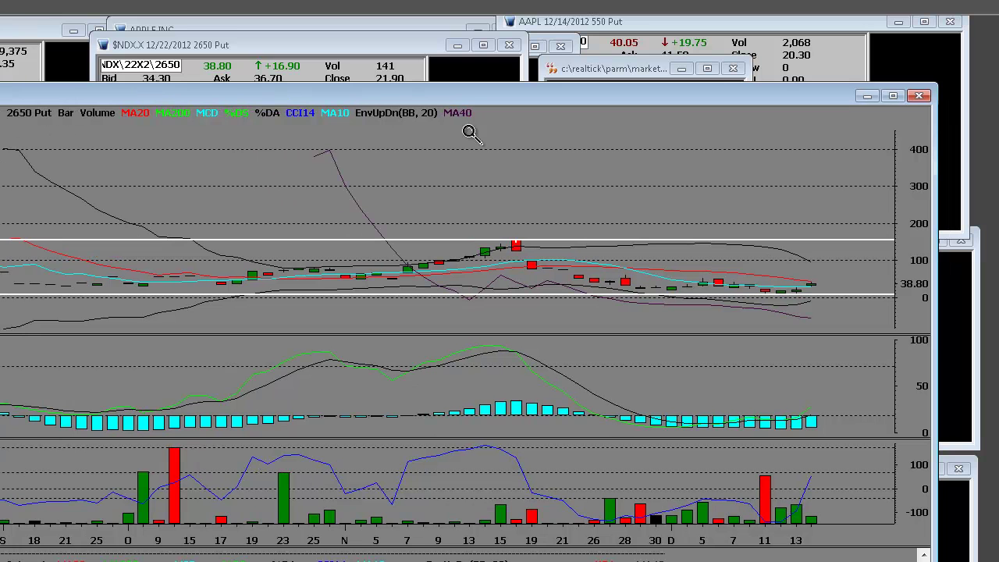
Step: Zoom the 2650 Put chart in on mid-November through December 14 and switch its pointer back to the Info Tool
{"action": "left_click_drag", "start_coordinate": [441, 216], "coordinate": [918, 321]}
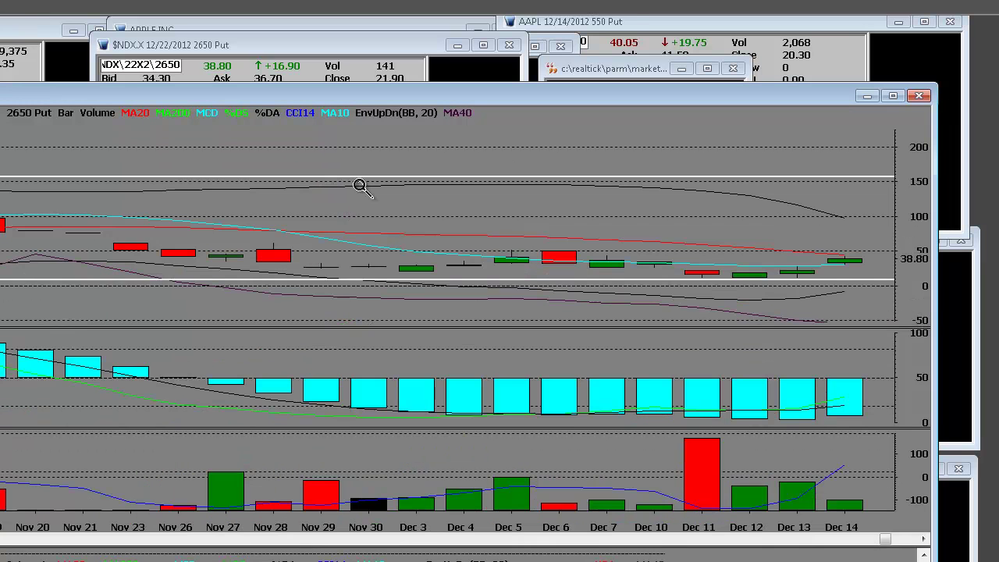
{"action": "right_click", "coordinate": [21, 163]}
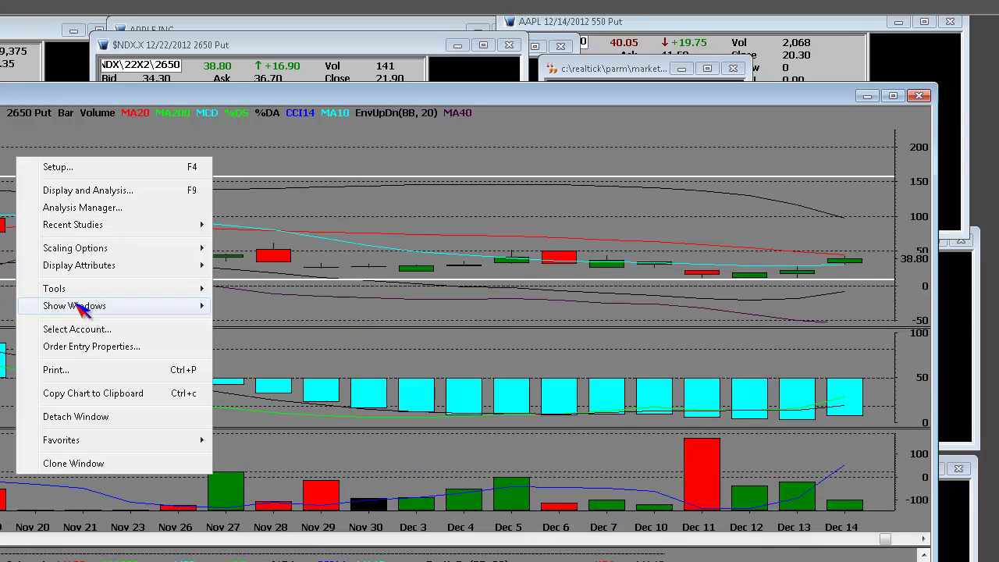
{"action": "mouse_move", "coordinate": [83, 290]}
{"action": "left_click", "coordinate": [286, 289]}
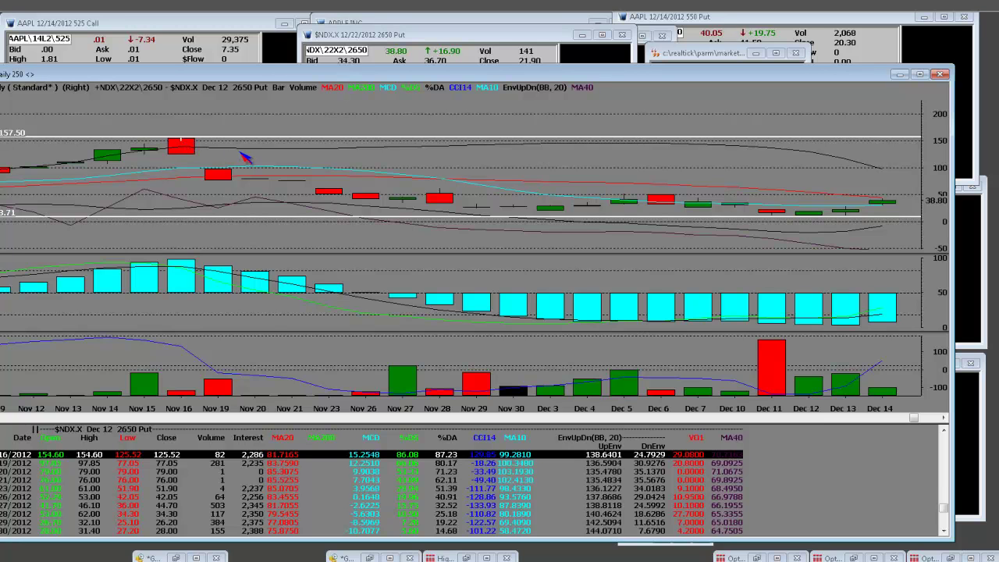
Step: Zoom the 2650 Put chart back out and inspect the November 16, November 19 and December 3 bar values
{"action": "scroll", "coordinate": [244, 158], "scroll_direction": "down", "scroll_amount": 3}
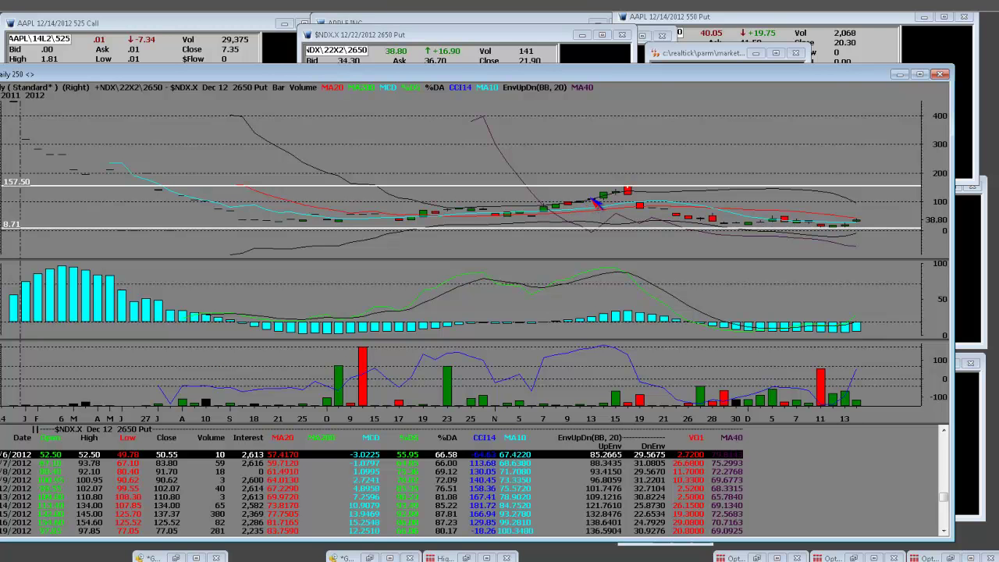
{"action": "left_click", "coordinate": [633, 195]}
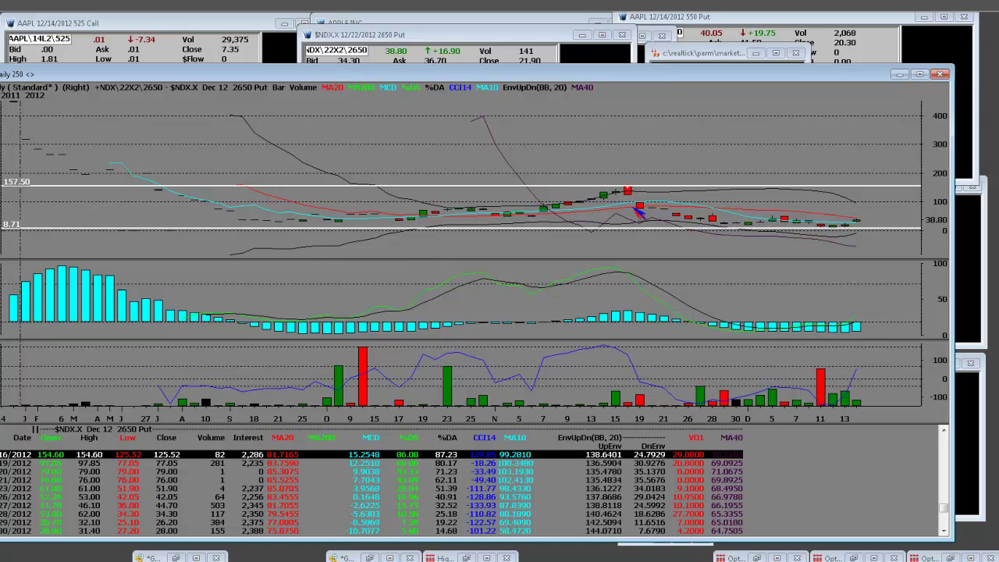
{"action": "left_click", "coordinate": [641, 206]}
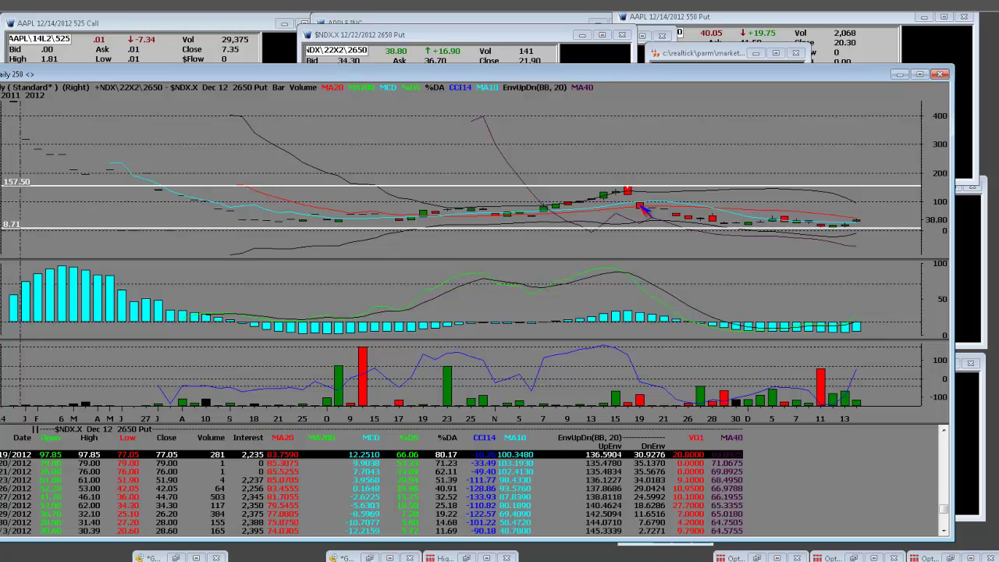
{"action": "left_click", "coordinate": [753, 226]}
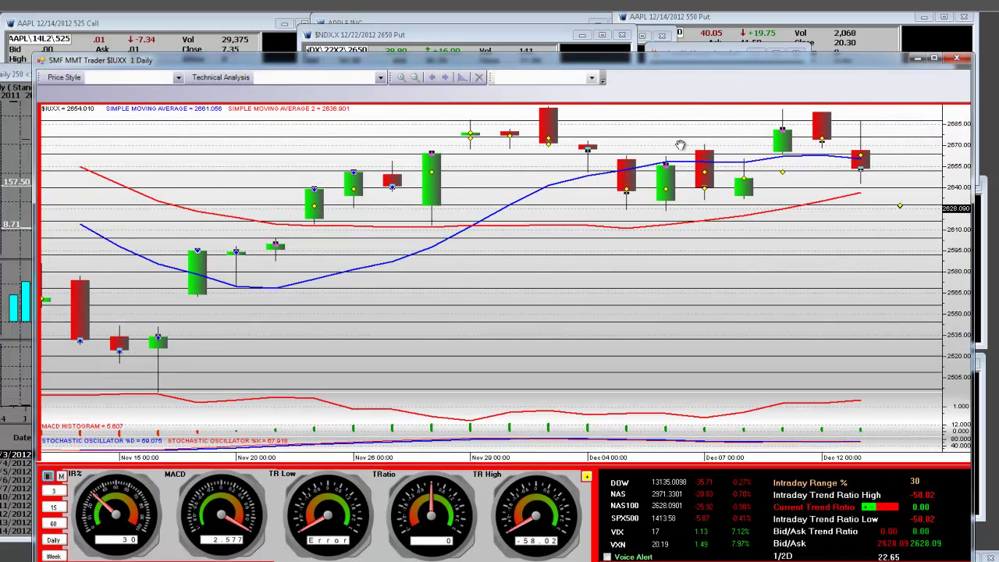
Step: Reposition the $IUXX daily chart to compare it with the 2650 Put chart, and slide it aside to uncover the put chart
{"action": "left_click_drag", "start_coordinate": [702, 63], "coordinate": [631, 306]}
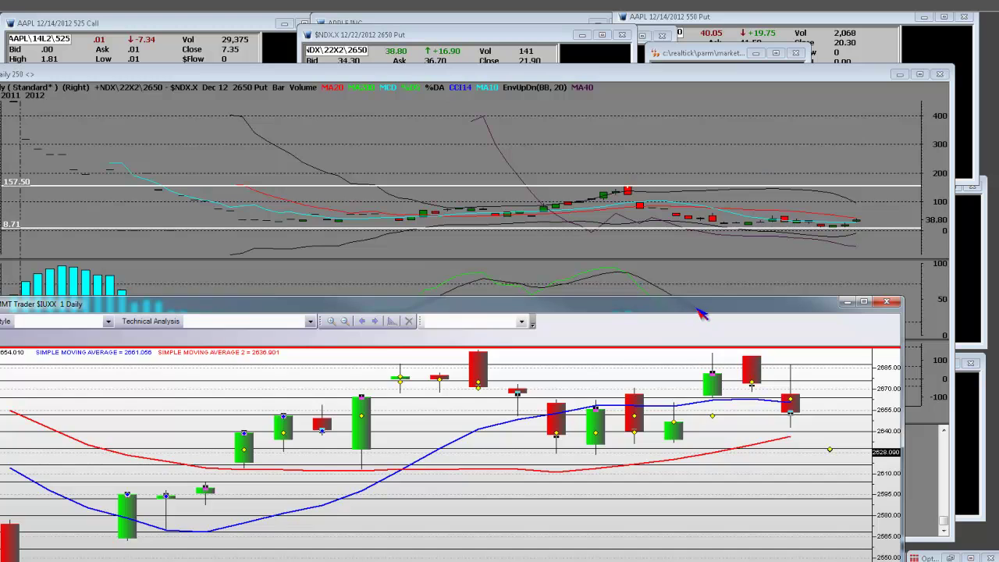
{"action": "left_click_drag", "start_coordinate": [706, 304], "coordinate": [736, 150]}
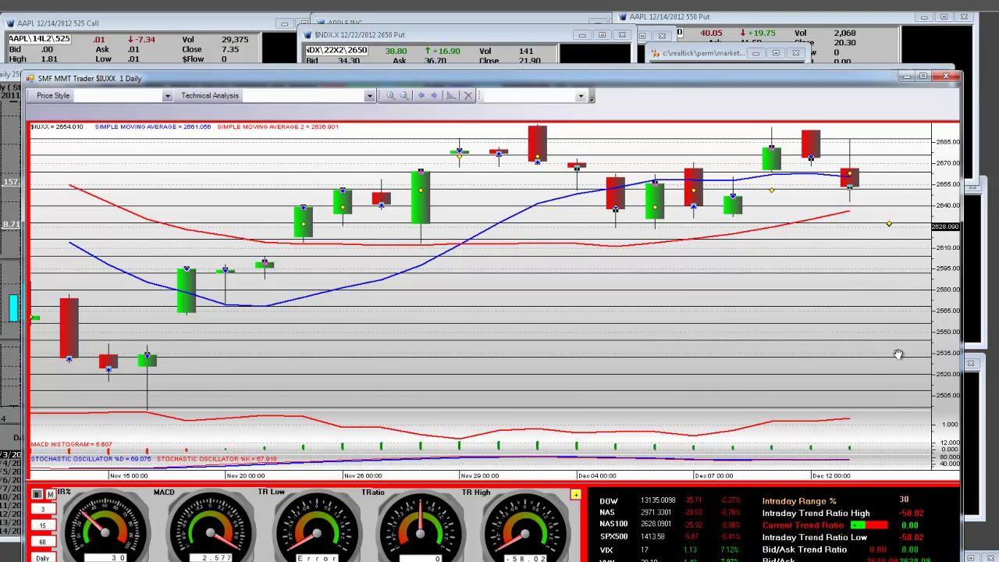
{"action": "left_click", "coordinate": [628, 68]}
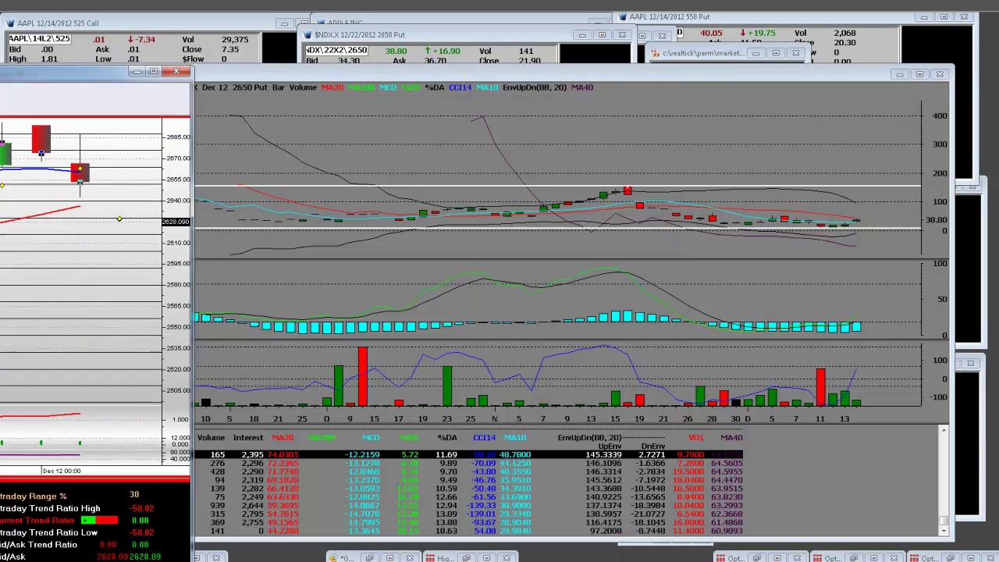
Step: Inspect the December 12 and November 19 bar values on the 2650 Put chart and revisit the $IUXX daily chart
{"action": "left_click", "coordinate": [840, 225]}
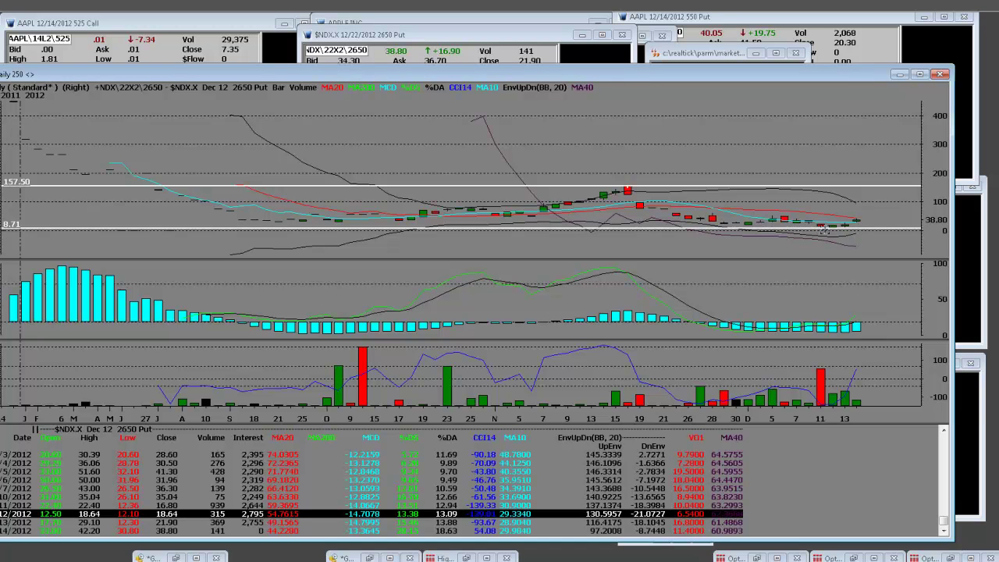
{"action": "left_click", "coordinate": [639, 204]}
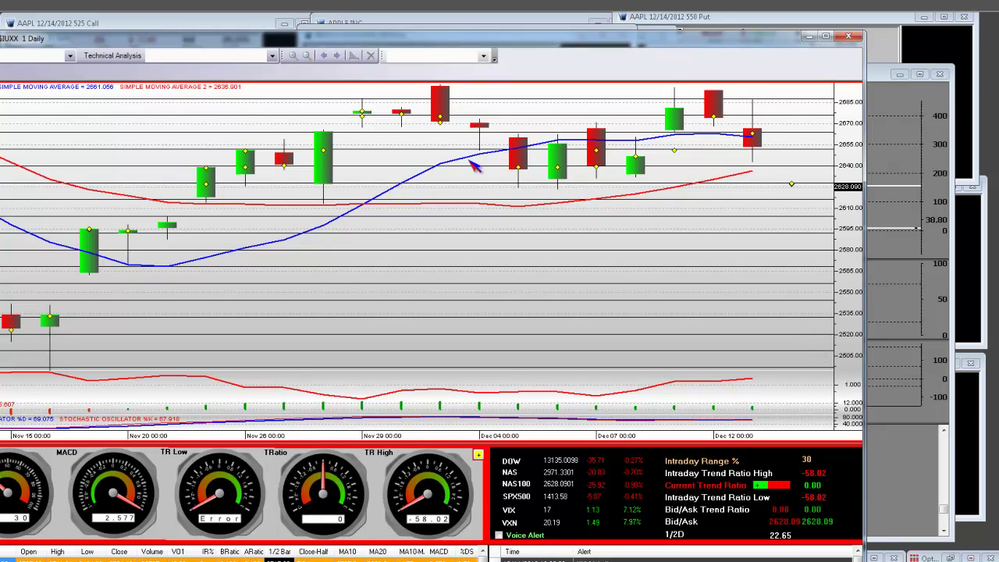
{"action": "left_click_drag", "start_coordinate": [546, 41], "coordinate": [644, 34]}
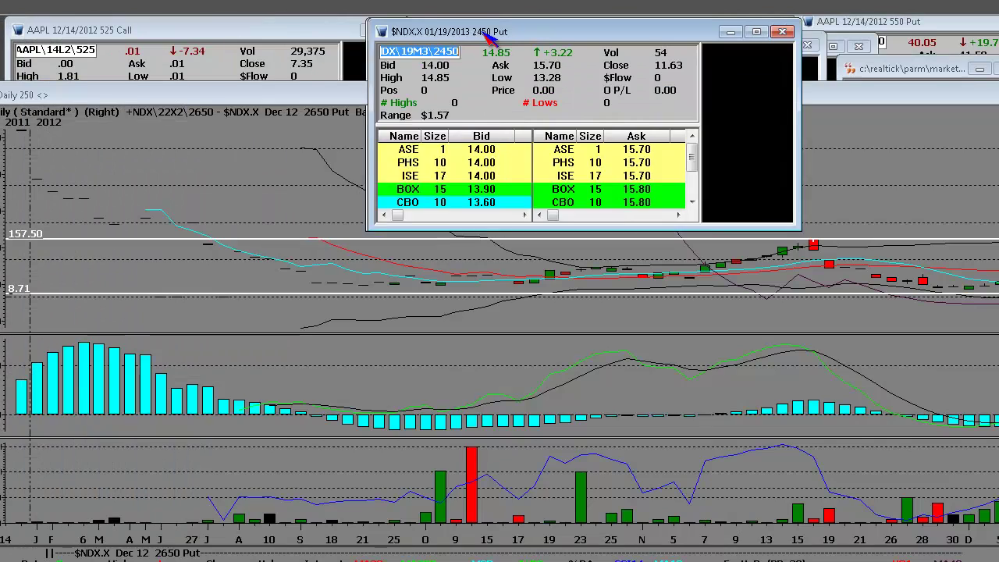
Step: Reposition the $NDX.X 01/19/2013 2450 Put quote window to review its bid and ask, and clear it from view
{"action": "left_click_drag", "start_coordinate": [489, 36], "coordinate": [652, 41]}
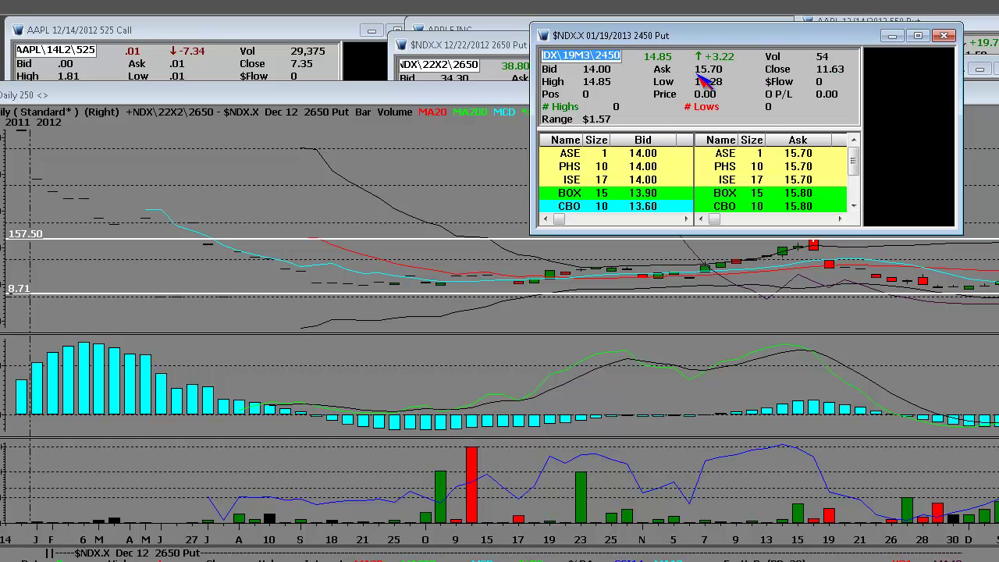
{"action": "left_click_drag", "start_coordinate": [759, 43], "coordinate": [648, 138]}
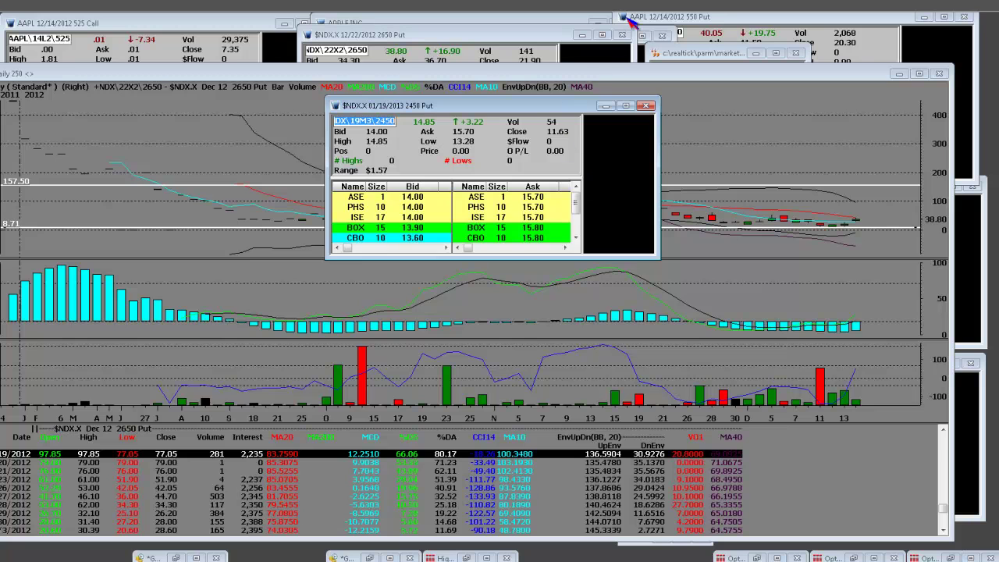
{"action": "left_click", "coordinate": [532, 116]}
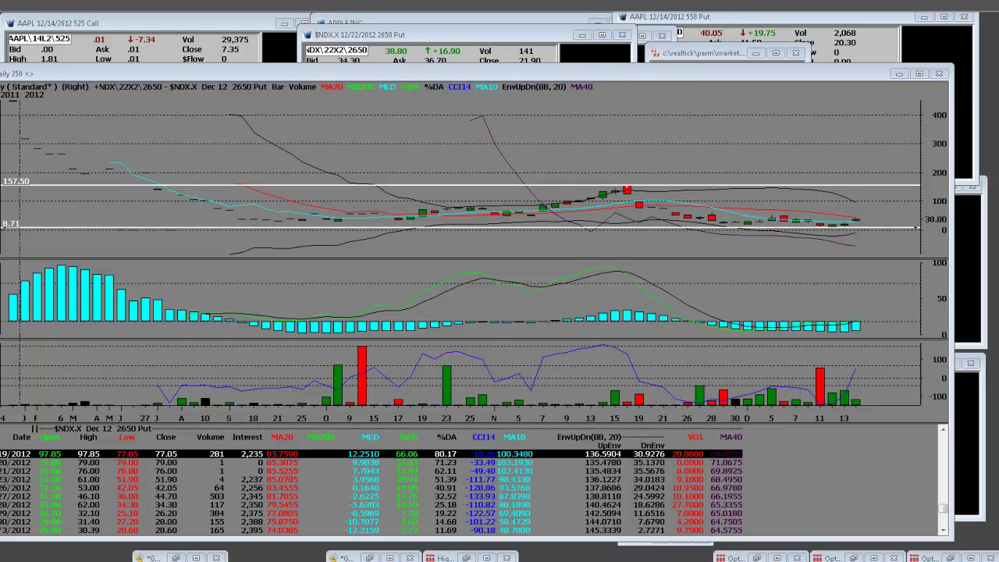
Step: Revisit the $IUXX daily chart, move it aside, and bring the $NDX.X 12/22/2012 2650 Put quote window to the front
{"action": "key", "text": "alt+Tab"}
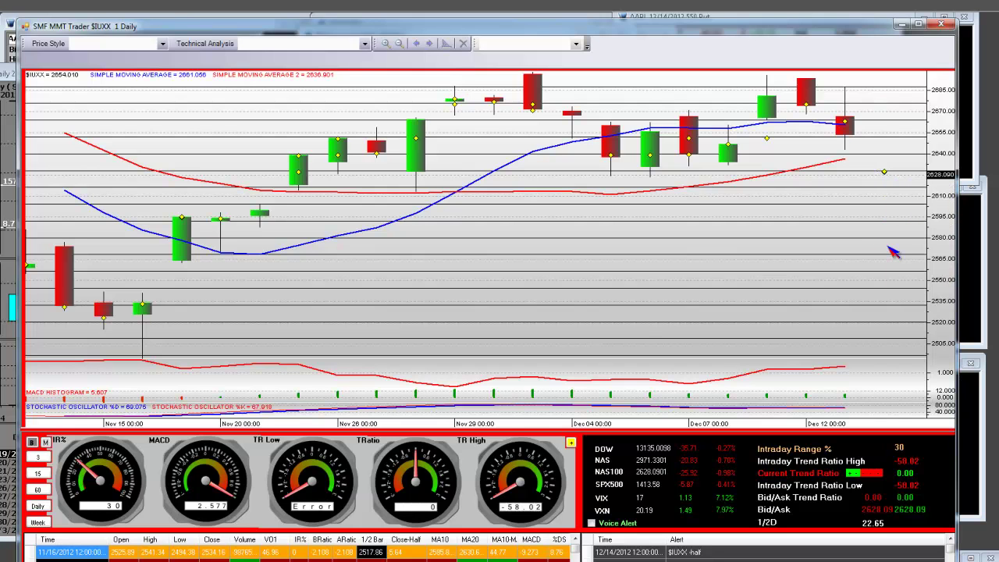
{"action": "left_click_drag", "start_coordinate": [665, 34], "coordinate": [0, 49]}
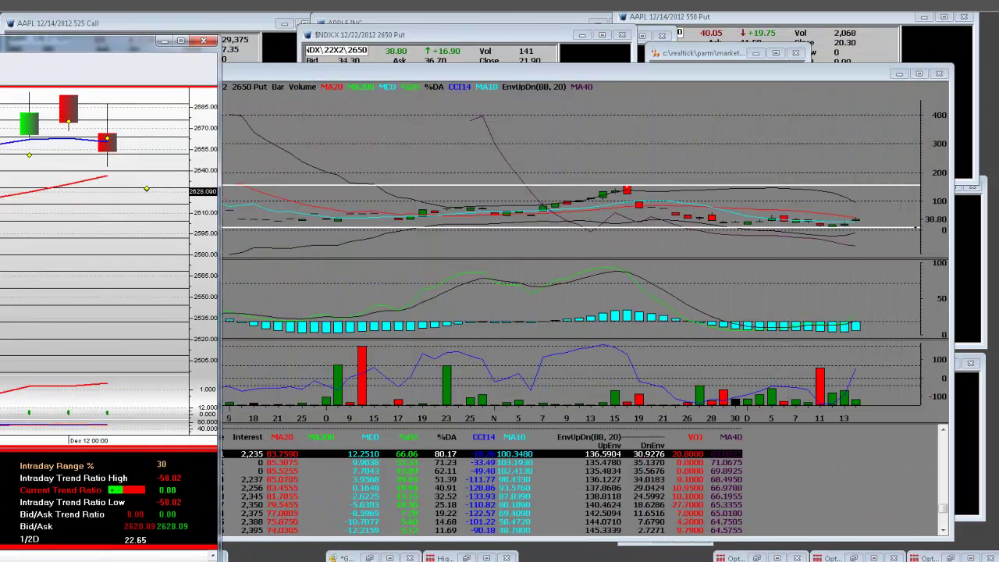
{"action": "left_click", "coordinate": [459, 39]}
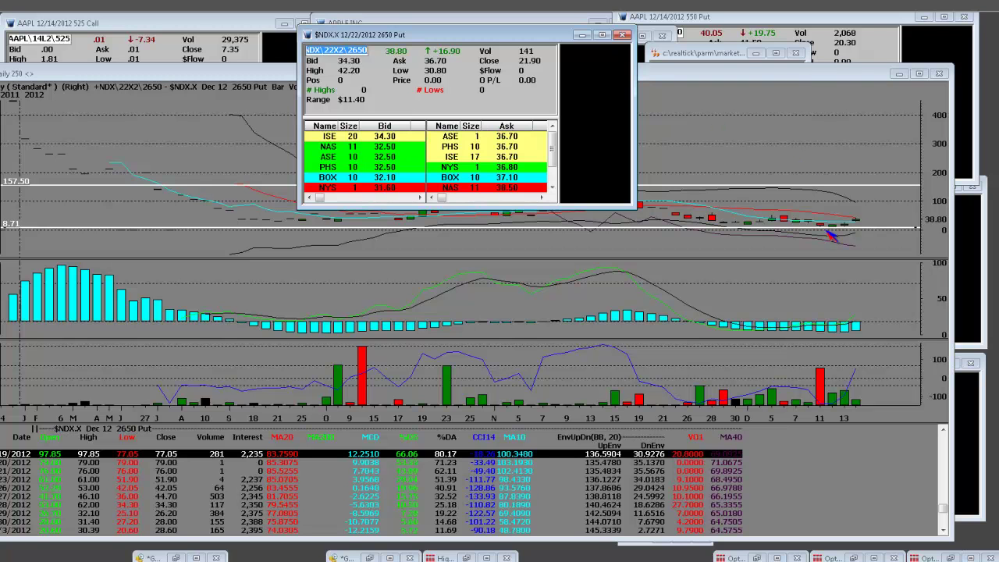
Step: Compare the December 12 bar on the 2650 Put chart with the $IUXX daily chart, and bring the $NDX.X 12/22/2012 2650 Put quote forward
{"action": "left_click", "coordinate": [835, 230]}
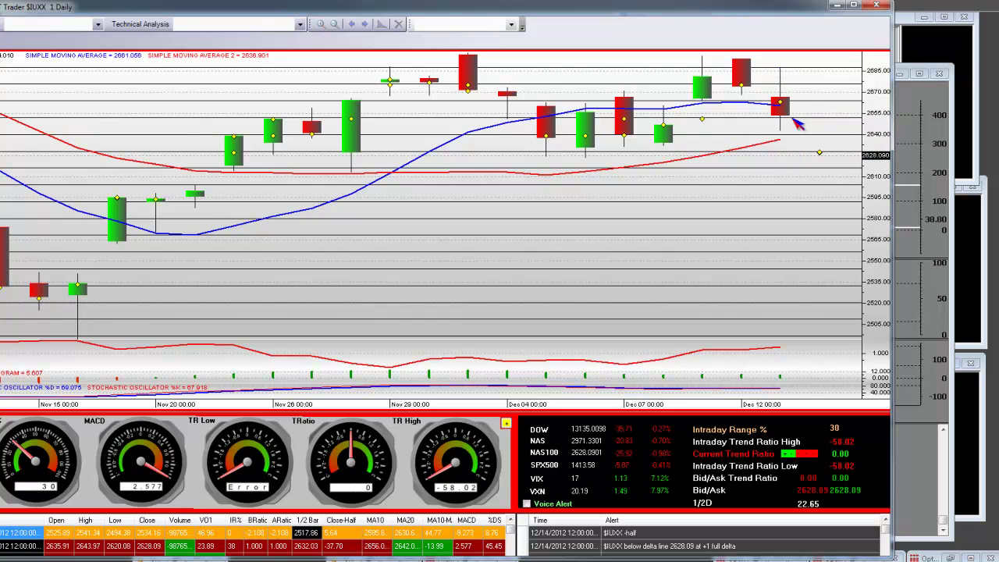
{"action": "mouse_move", "coordinate": [783, 103]}
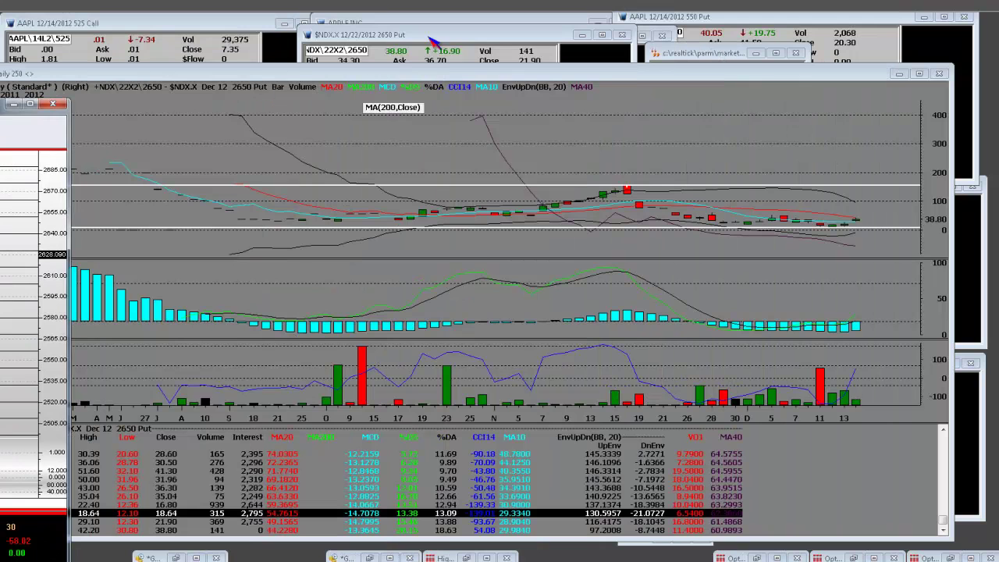
{"action": "left_click", "coordinate": [431, 45]}
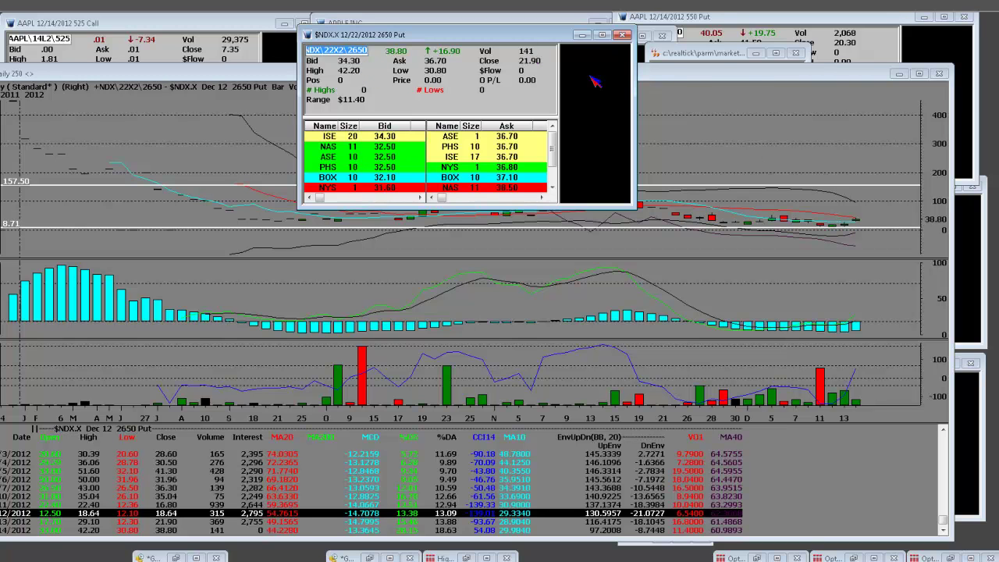
Step: Lower the 2650 Put chart beneath the quote windows and position the $NDX.X 01/19/2013 2450 Put quote just below the 2650 Put quote
{"action": "left_click", "coordinate": [670, 77]}
{"action": "left_click_drag", "start_coordinate": [669, 77], "coordinate": [630, 185]}
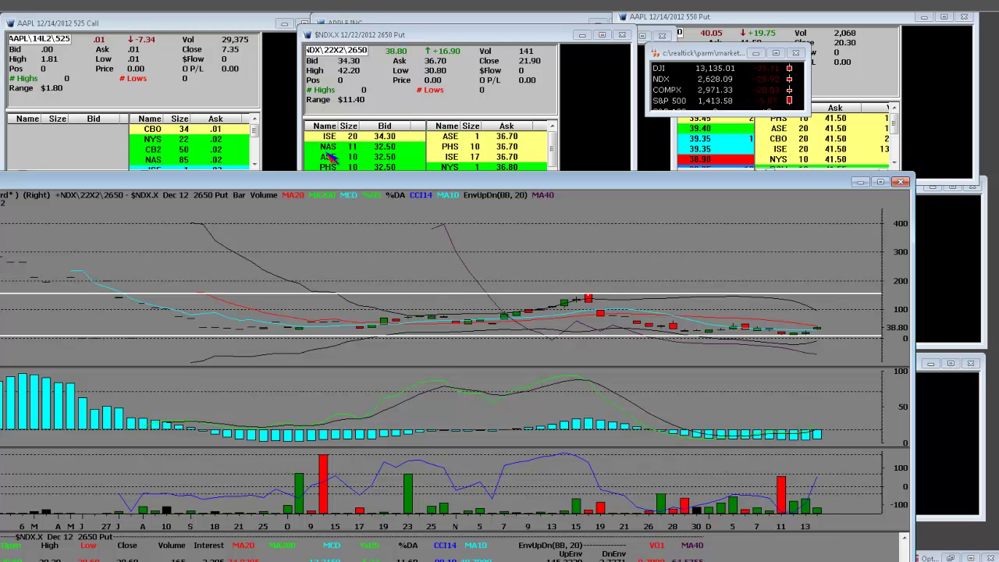
{"action": "left_click_drag", "start_coordinate": [216, 249], "coordinate": [501, 71]}
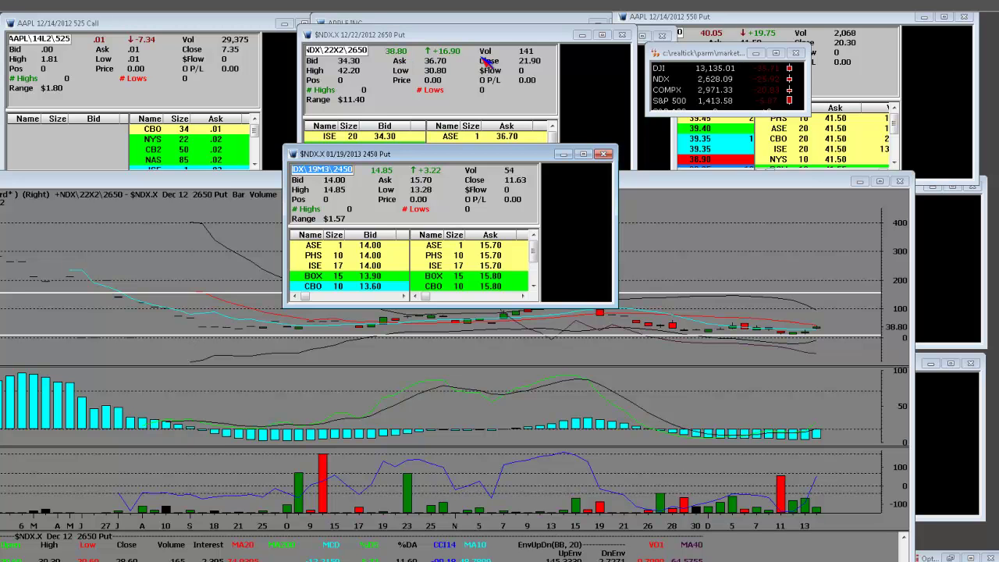
{"action": "left_click_drag", "start_coordinate": [434, 154], "coordinate": [437, 91]}
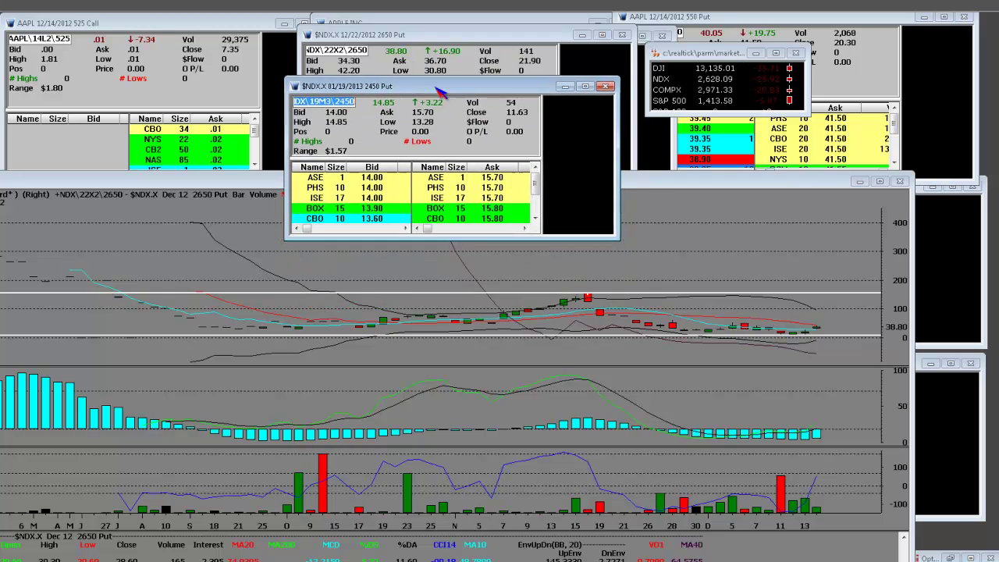
Step: Reposition the 2650 Put chart over the quote windows and inspect its November 19 and December 6 bar values
{"action": "left_click_drag", "start_coordinate": [669, 187], "coordinate": [394, 188]}
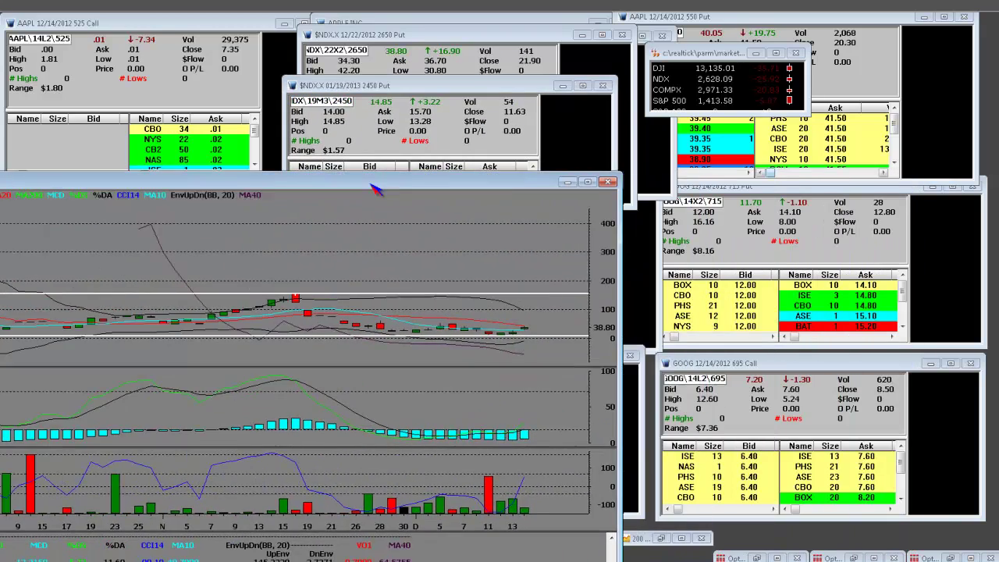
{"action": "left_click_drag", "start_coordinate": [504, 183], "coordinate": [722, 42]}
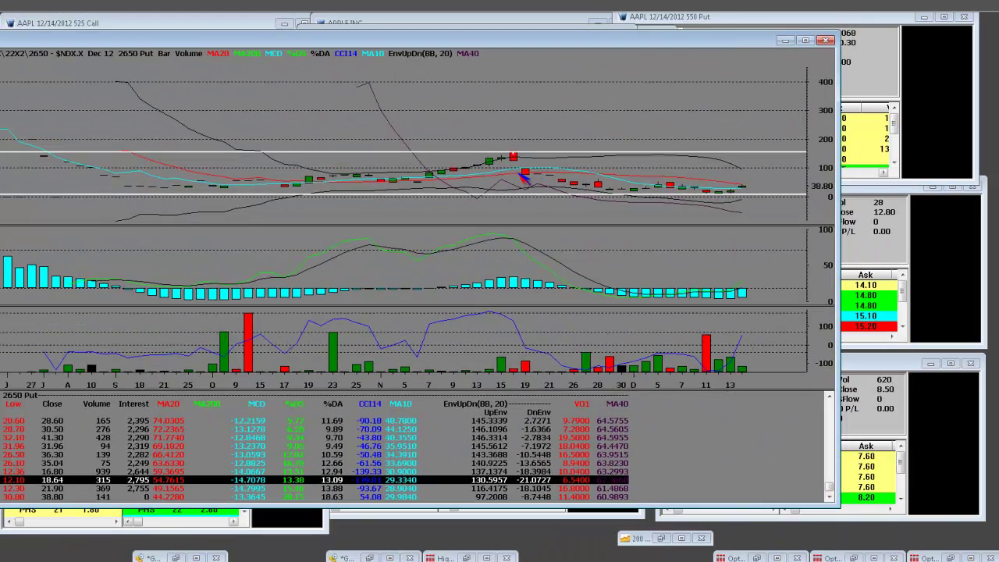
{"action": "left_click", "coordinate": [527, 172]}
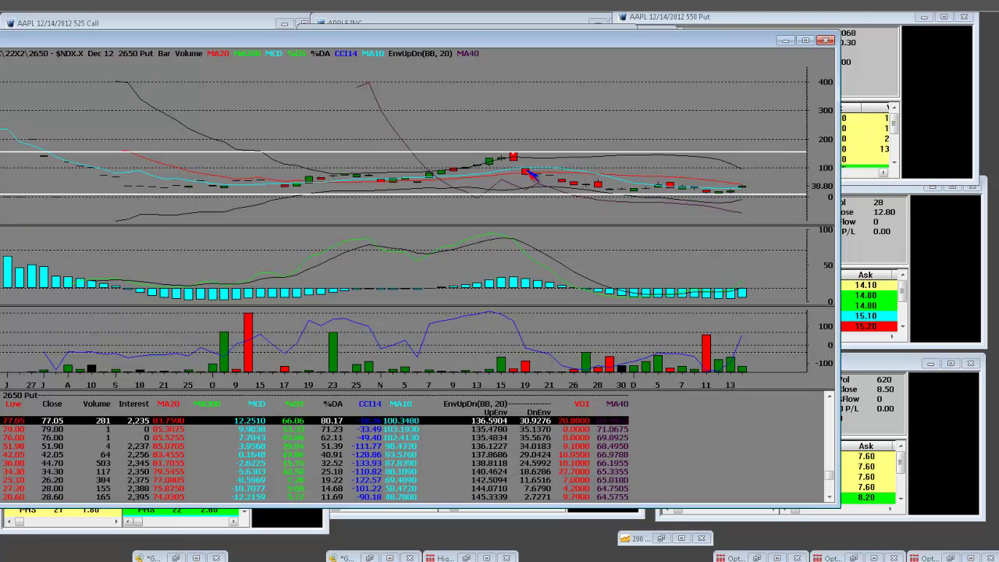
{"action": "left_click", "coordinate": [676, 187]}
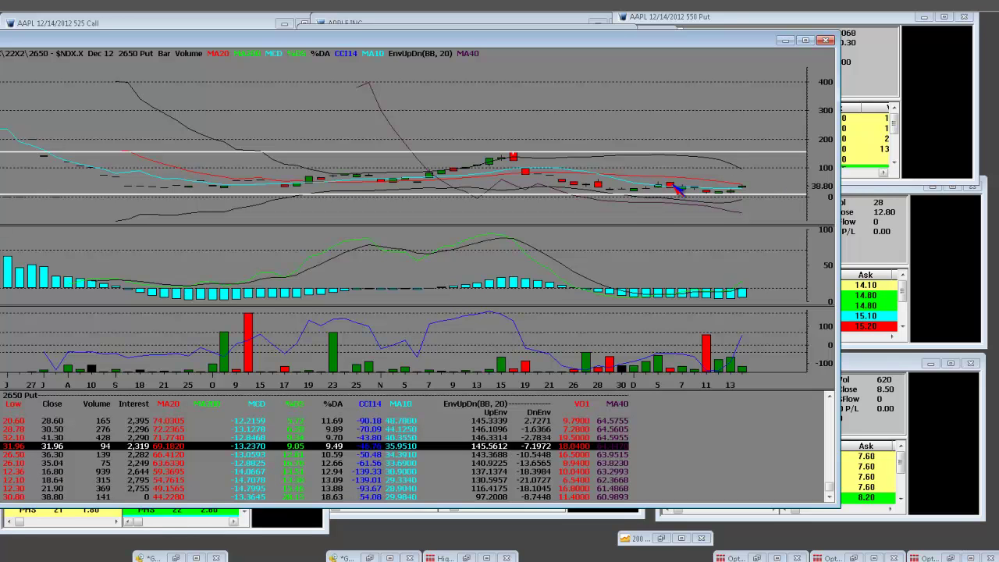
Step: Shift the 2650 Put chart and the $IUXX daily chart to review the 2650 Put quote, and inspect the put chart's December 14 bar
{"action": "left_click_drag", "start_coordinate": [712, 41], "coordinate": [798, 252]}
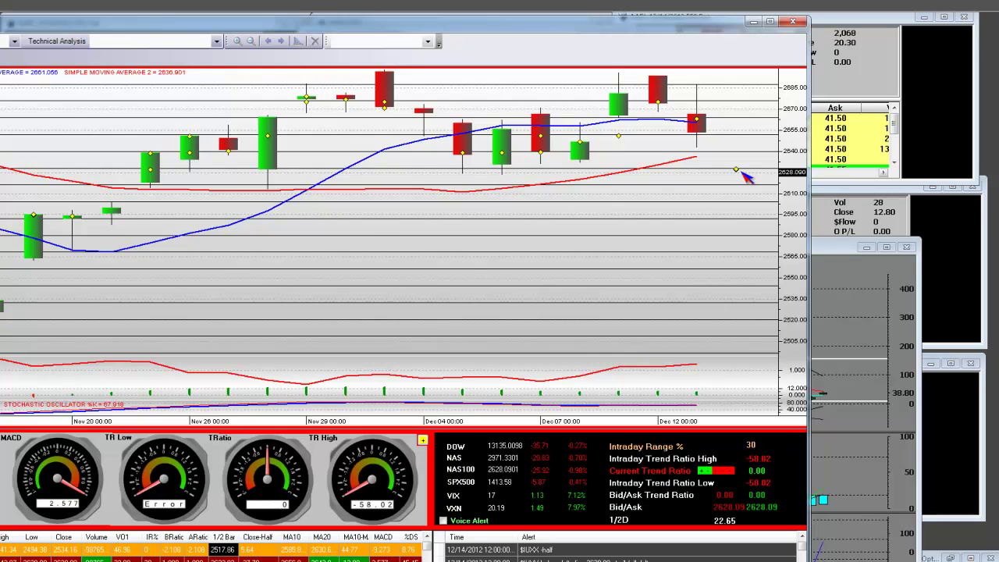
{"action": "left_click_drag", "start_coordinate": [596, 29], "coordinate": [732, 61]}
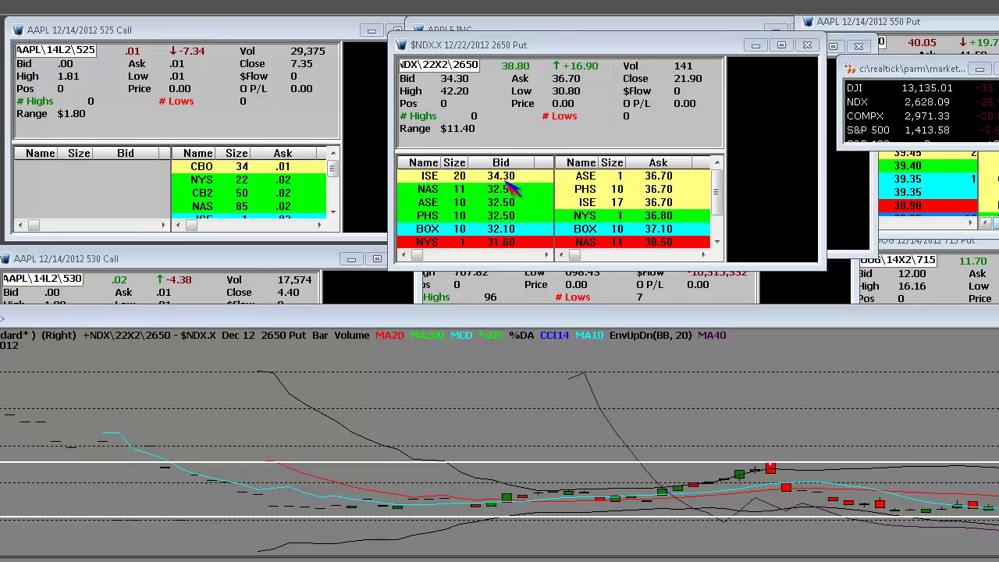
{"action": "left_click_drag", "start_coordinate": [699, 334], "coordinate": [742, 143]}
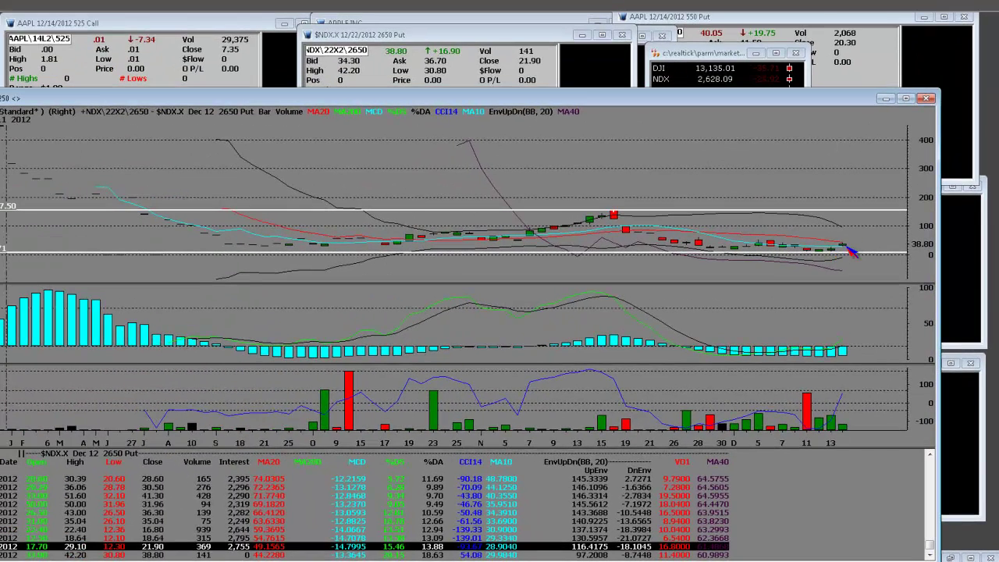
{"action": "left_click", "coordinate": [847, 249]}
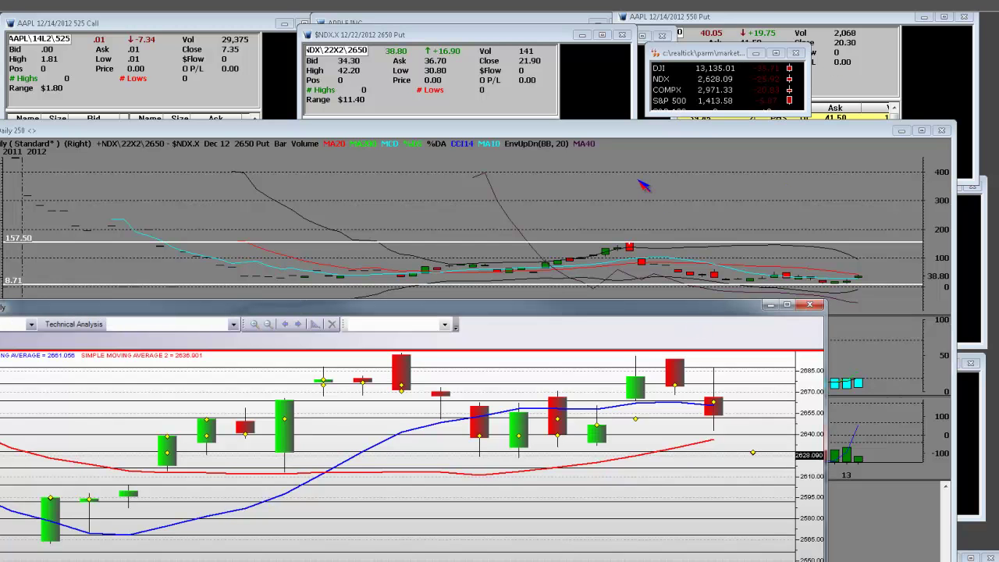
Step: Reposition the $IUXX daily chart to compare its recent bars with the 2650 Put chart, and bring the 2650 Put quote to the front
{"action": "left_click_drag", "start_coordinate": [608, 313], "coordinate": [404, 86]}
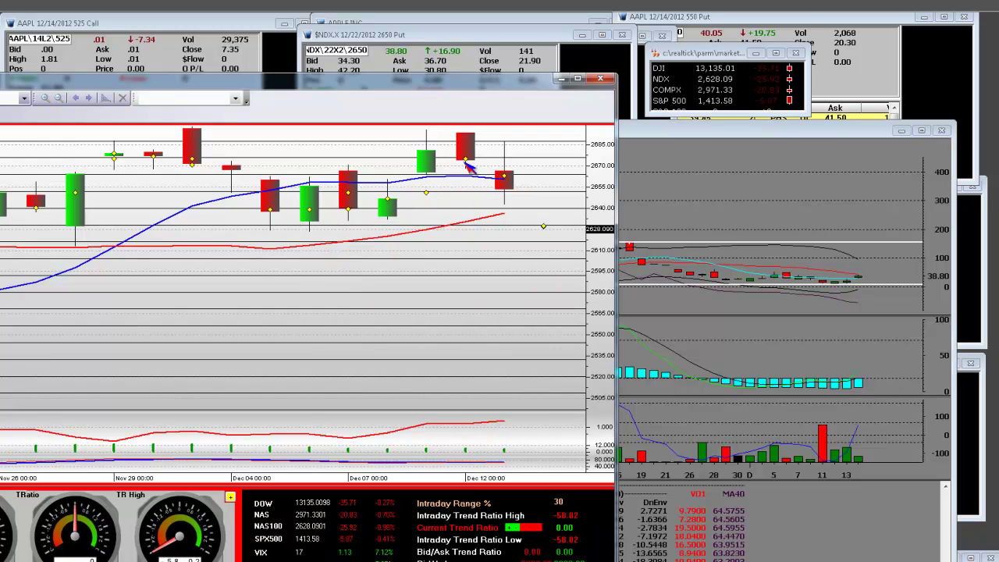
{"action": "mouse_move", "coordinate": [545, 227]}
{"action": "left_click_drag", "start_coordinate": [364, 84], "coordinate": [592, 81]}
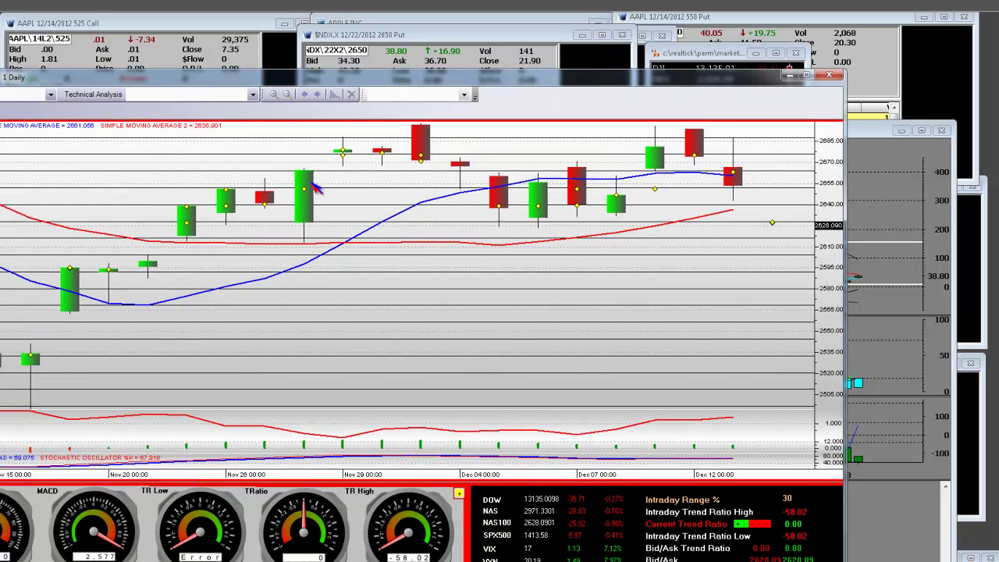
{"action": "left_click_drag", "start_coordinate": [562, 83], "coordinate": [242, 126]}
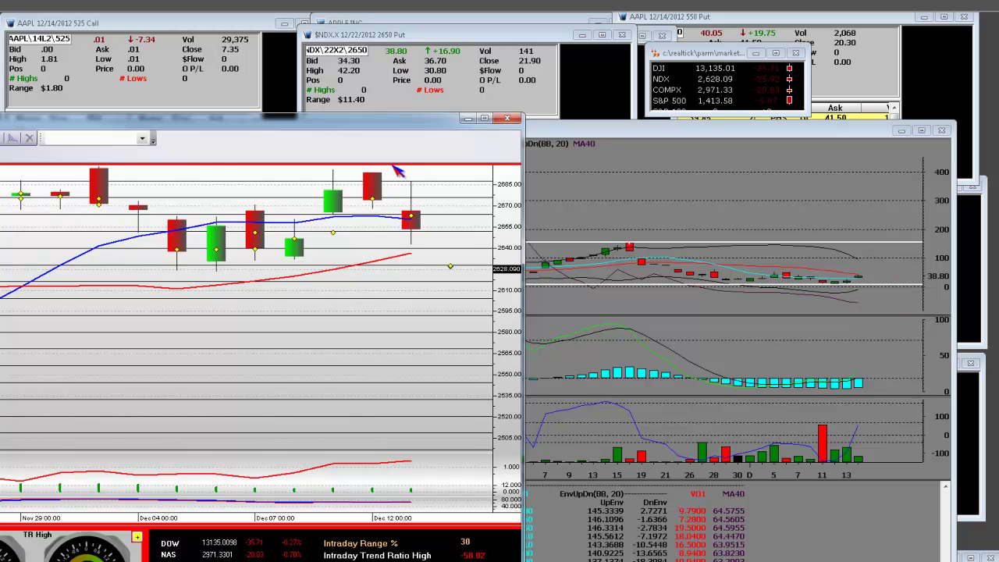
{"action": "double_click", "coordinate": [341, 127]}
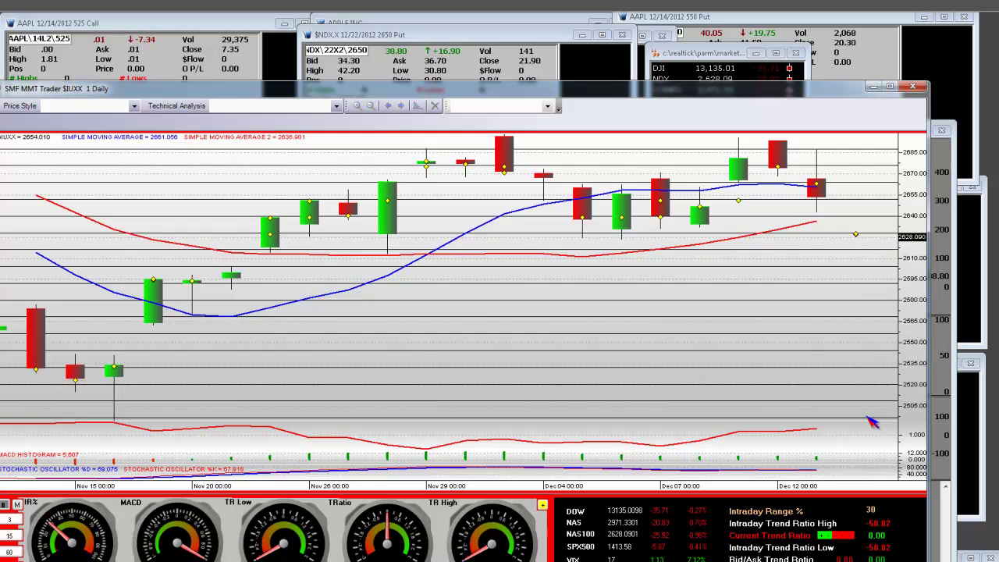
{"action": "left_click_drag", "start_coordinate": [712, 92], "coordinate": [609, 245]}
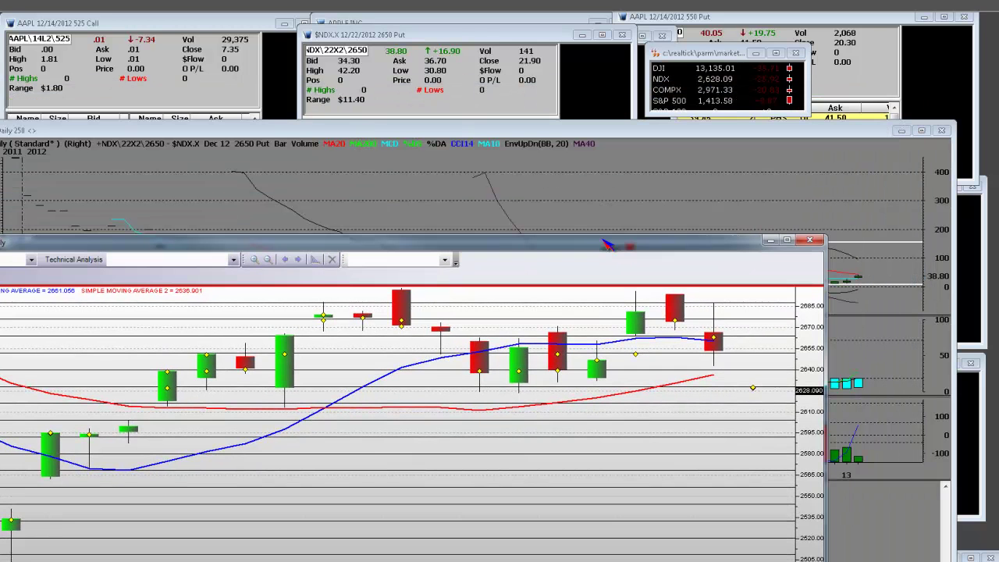
{"action": "left_click", "coordinate": [443, 34]}
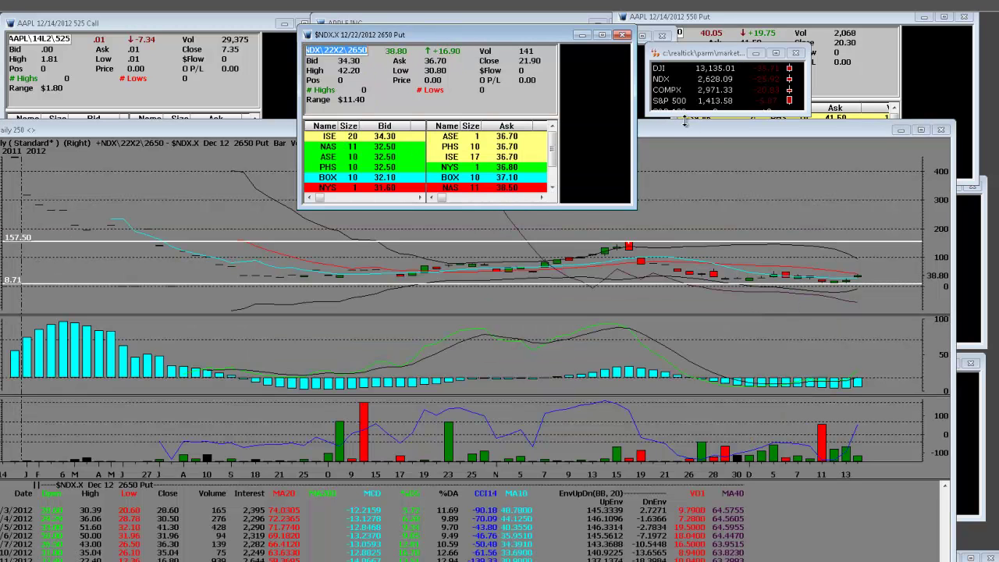
Step: Raise the 2650 Put chart and inspect its November 16, December 6, November 28, November 23 and November 19 bar values
{"action": "left_click_drag", "start_coordinate": [694, 129], "coordinate": [701, 48]}
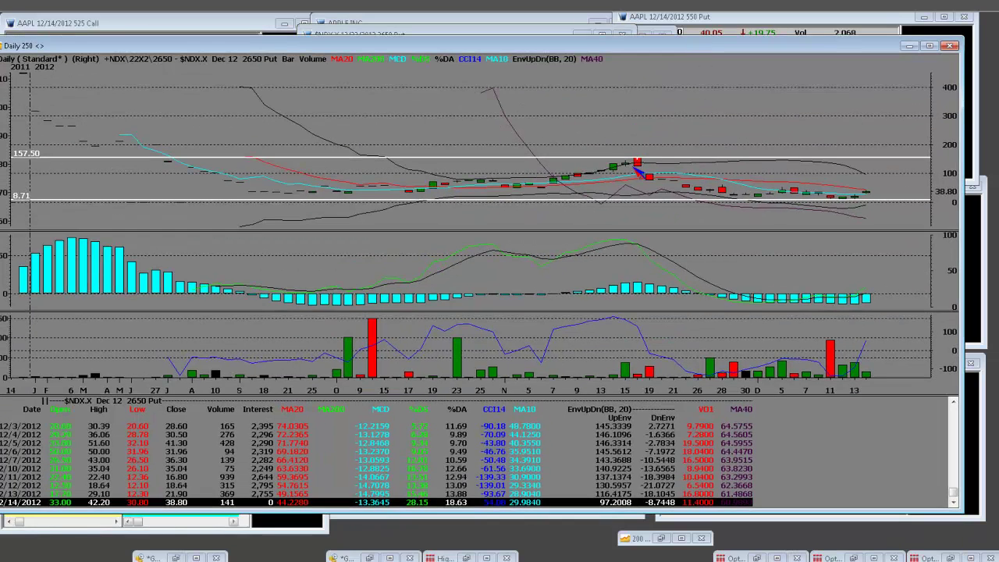
{"action": "left_click", "coordinate": [637, 166]}
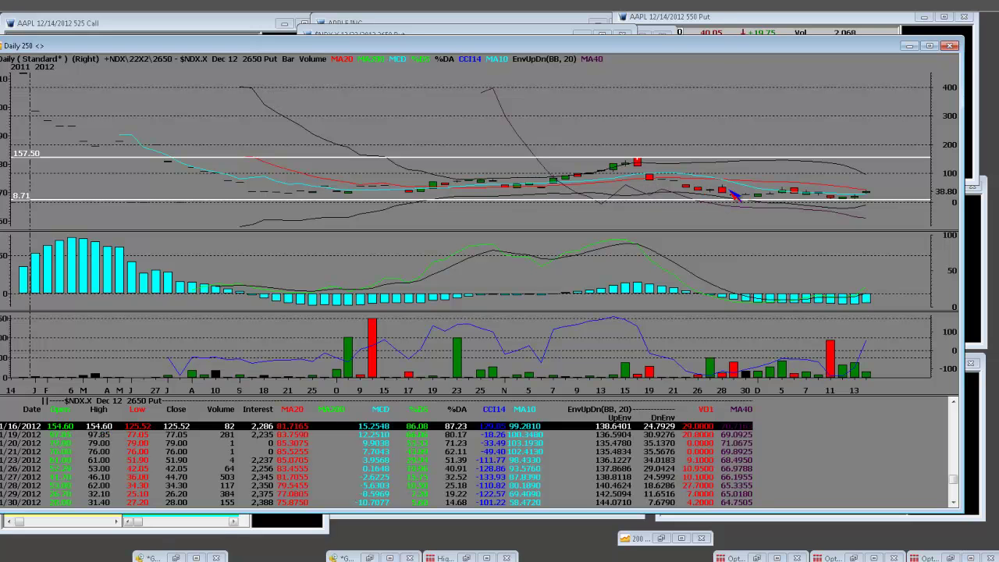
{"action": "left_click", "coordinate": [798, 191]}
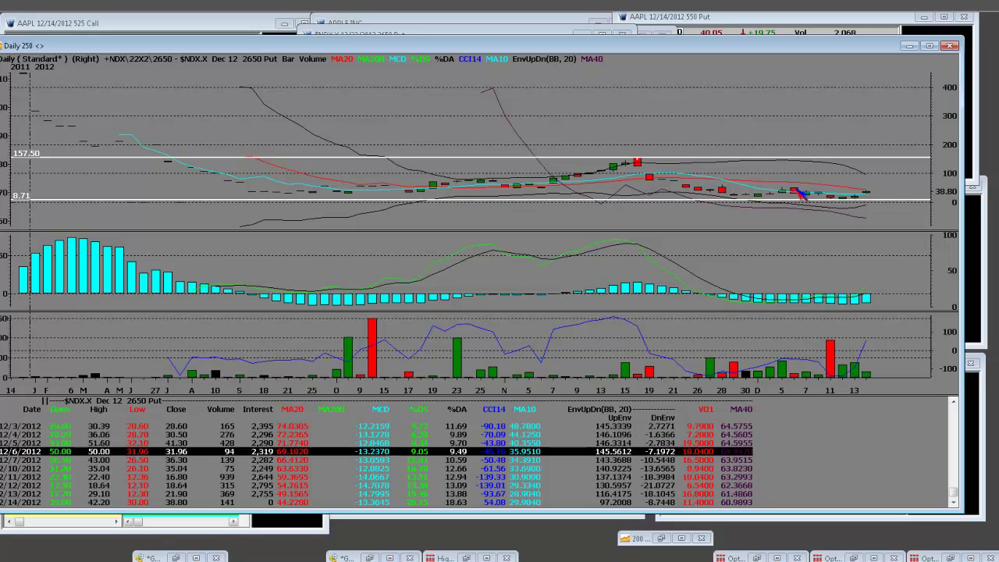
{"action": "left_click", "coordinate": [724, 192]}
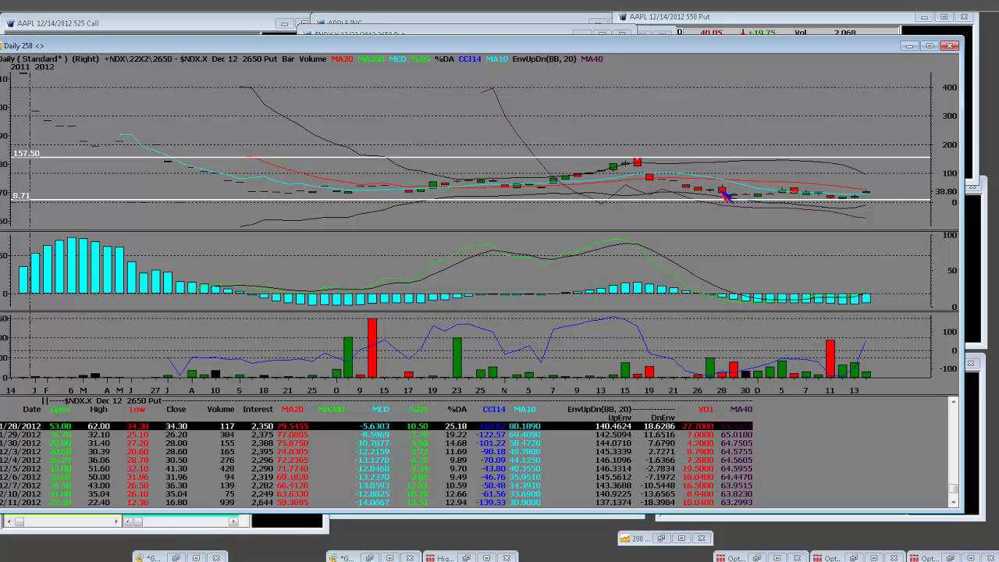
{"action": "left_click", "coordinate": [692, 190]}
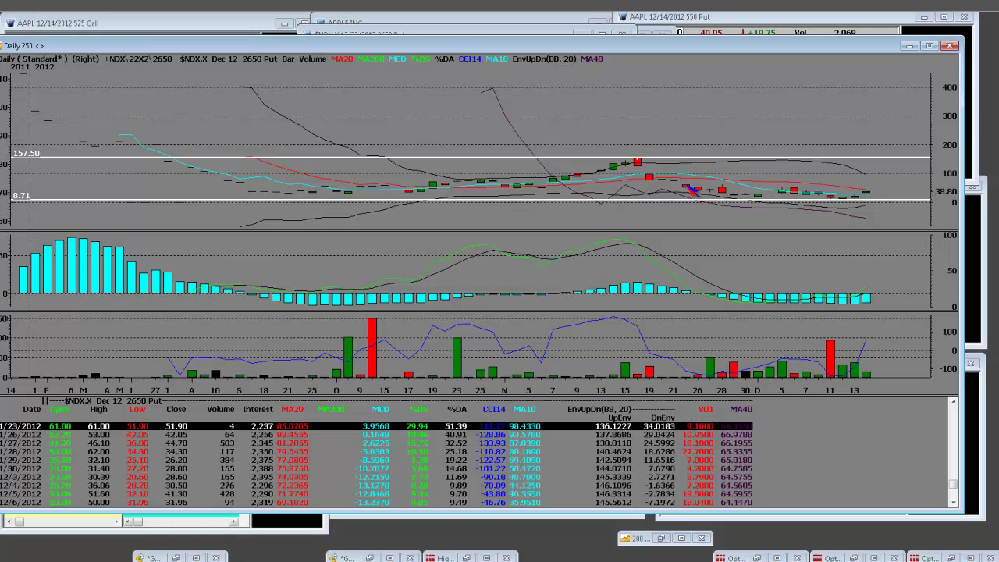
{"action": "left_click", "coordinate": [649, 176]}
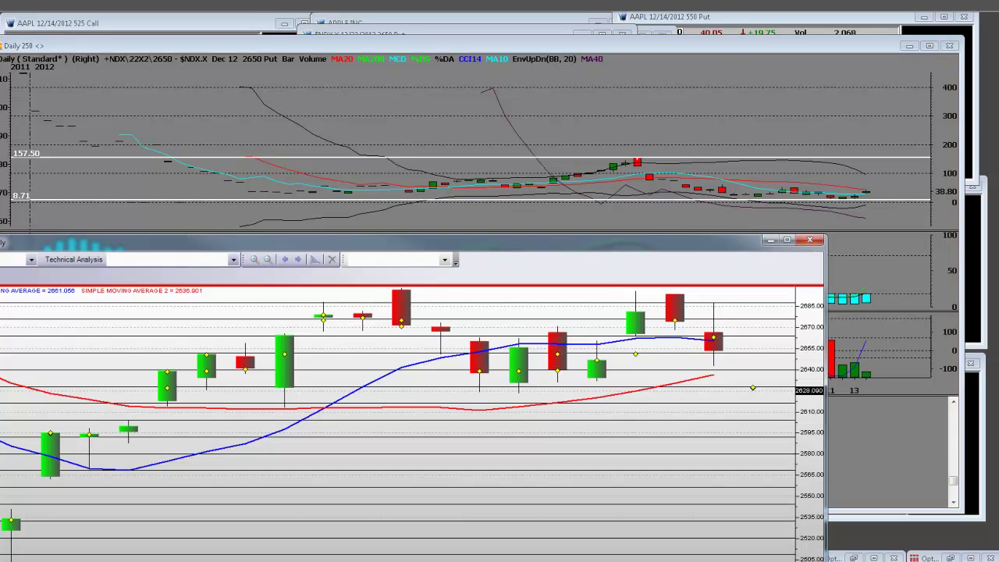
Step: Review the latest bars on the $IUXX daily chart, and lower it and the 2650 Put chart to uncover the quote windows
{"action": "left_click_drag", "start_coordinate": [621, 254], "coordinate": [716, 84]}
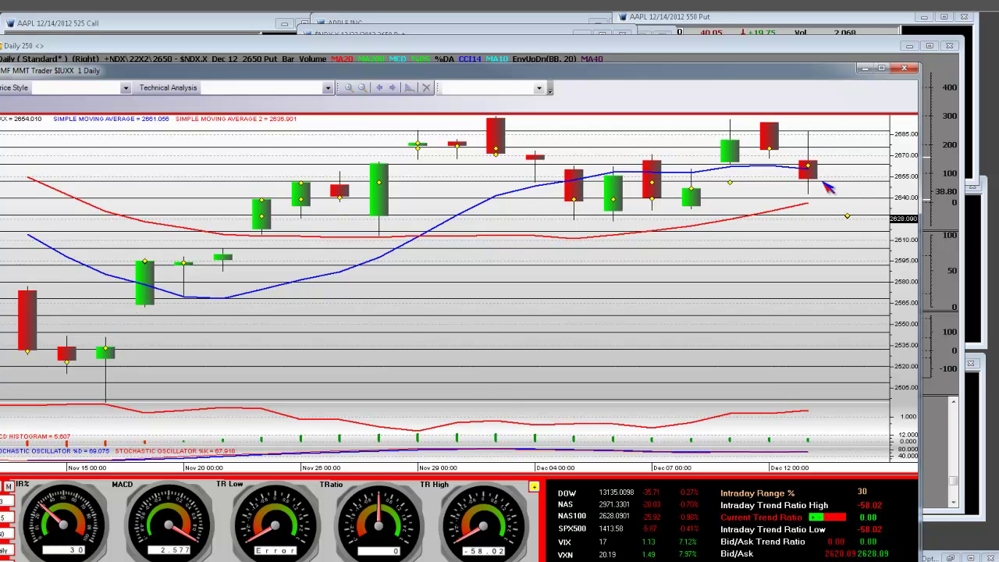
{"action": "mouse_move", "coordinate": [847, 216]}
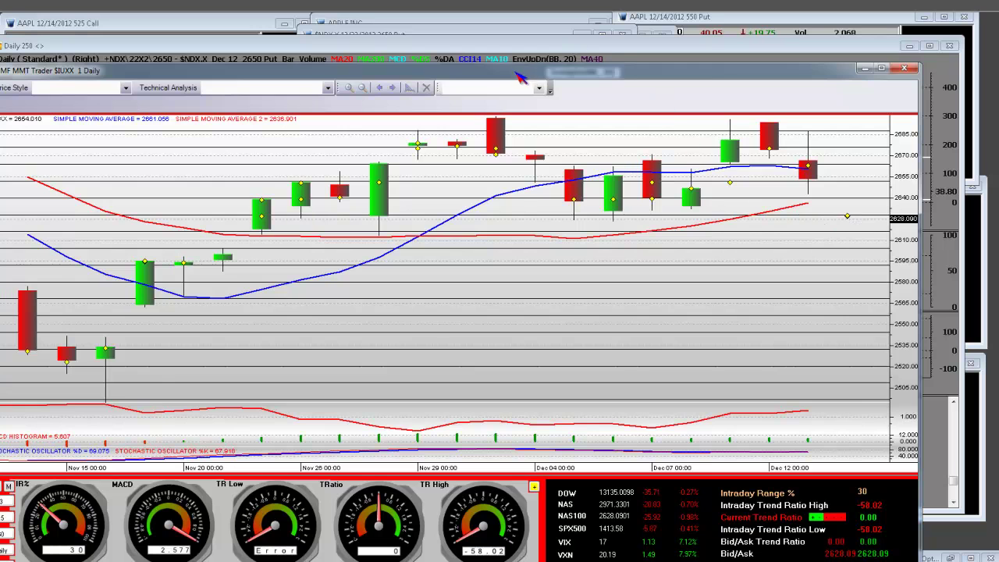
{"action": "left_click_drag", "start_coordinate": [520, 84], "coordinate": [442, 285]}
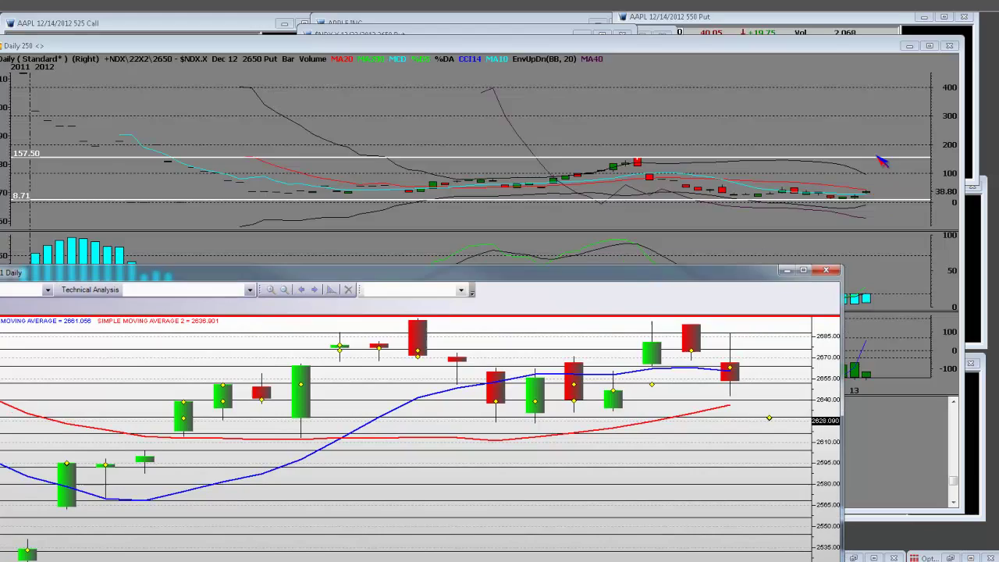
{"action": "left_click_drag", "start_coordinate": [508, 46], "coordinate": [465, 211]}
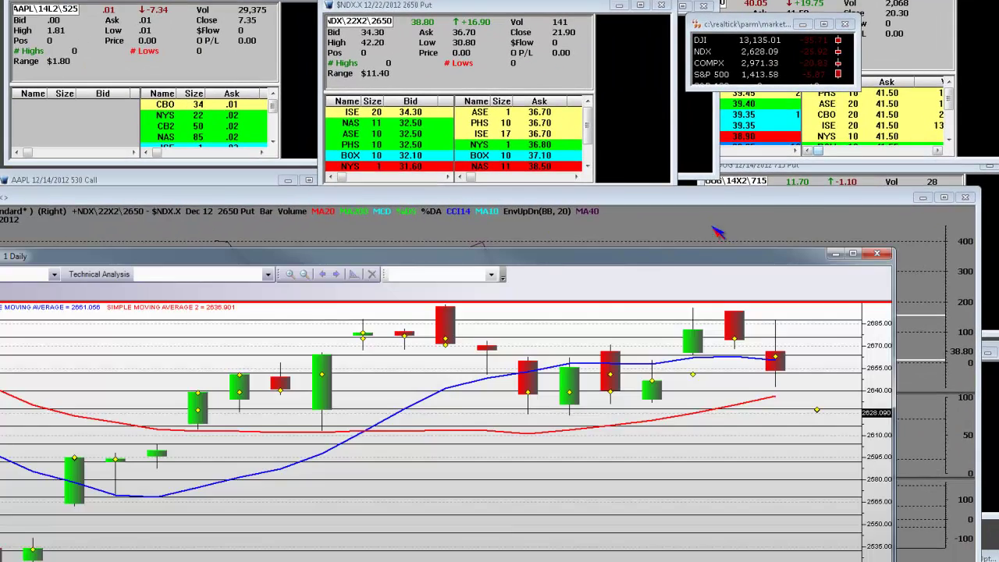
Step: Bring the whole $IUXX daily chart into view to examine its latest price marker, and clear it away
{"action": "double_click", "coordinate": [693, 256]}
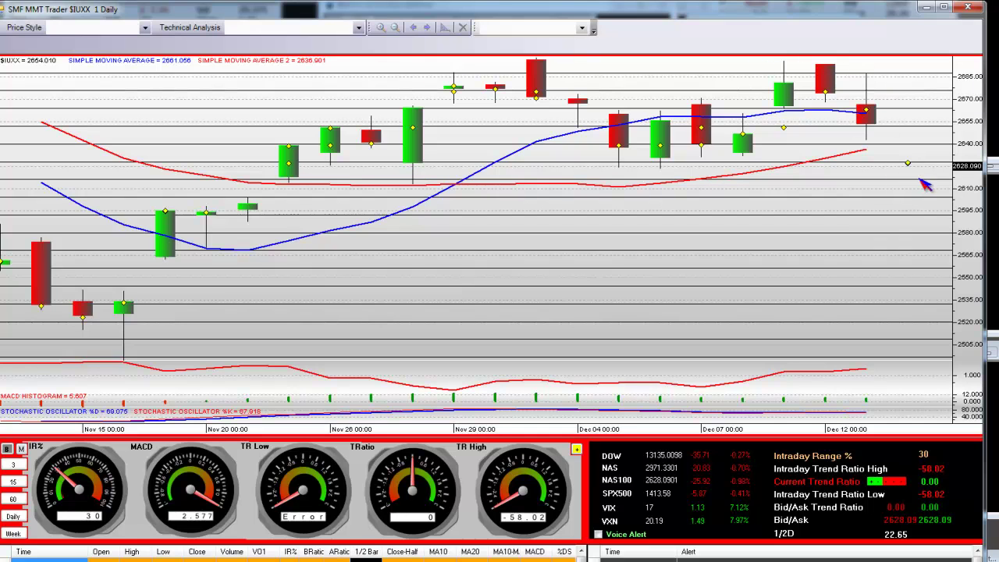
{"action": "mouse_move", "coordinate": [909, 164]}
{"action": "double_click", "coordinate": [707, 6]}
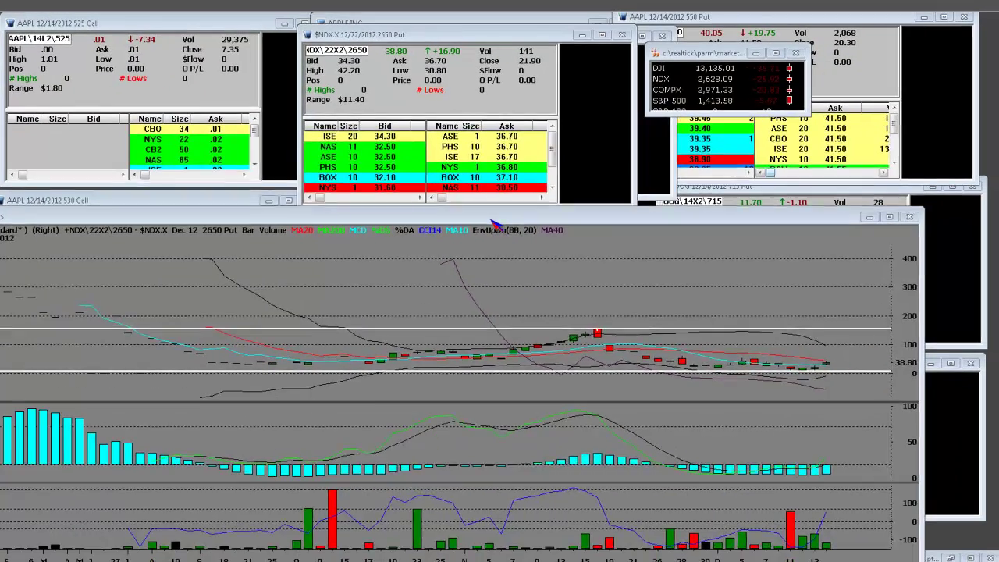
Step: Raise the 2650 Put chart, review the $NDX.X 01/19/2013 2450 Put quote over it, and clear that quote from view
{"action": "left_click_drag", "start_coordinate": [494, 221], "coordinate": [496, 81]}
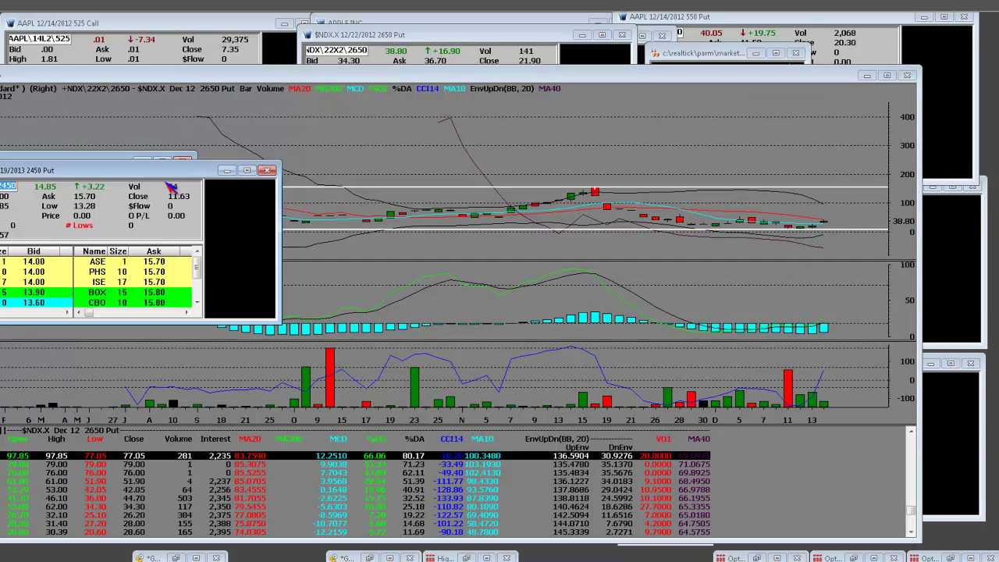
{"action": "left_click_drag", "start_coordinate": [480, 122], "coordinate": [476, 100]}
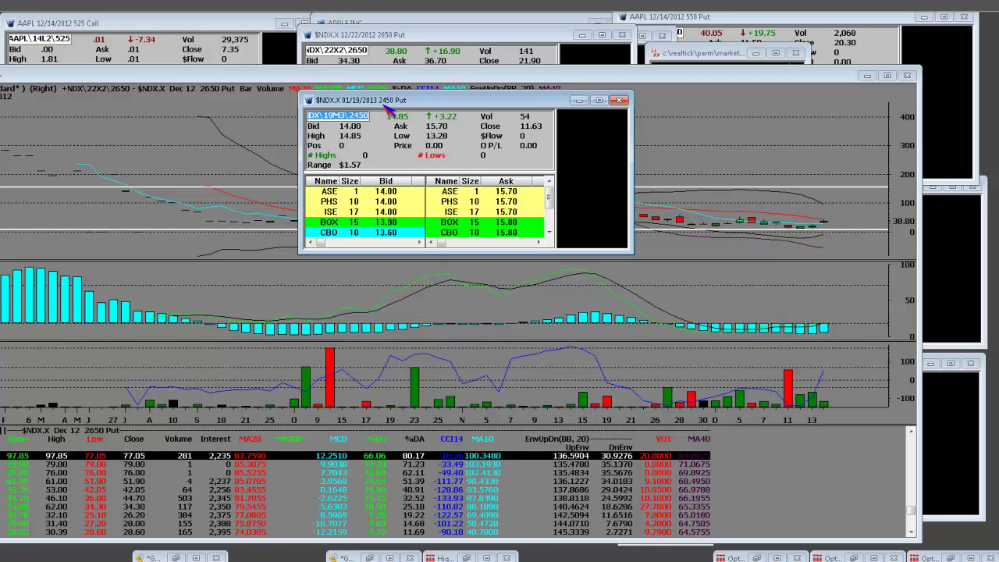
{"action": "left_click_drag", "start_coordinate": [474, 110], "coordinate": [294, 109]}
{"action": "left_click", "coordinate": [499, 156]}
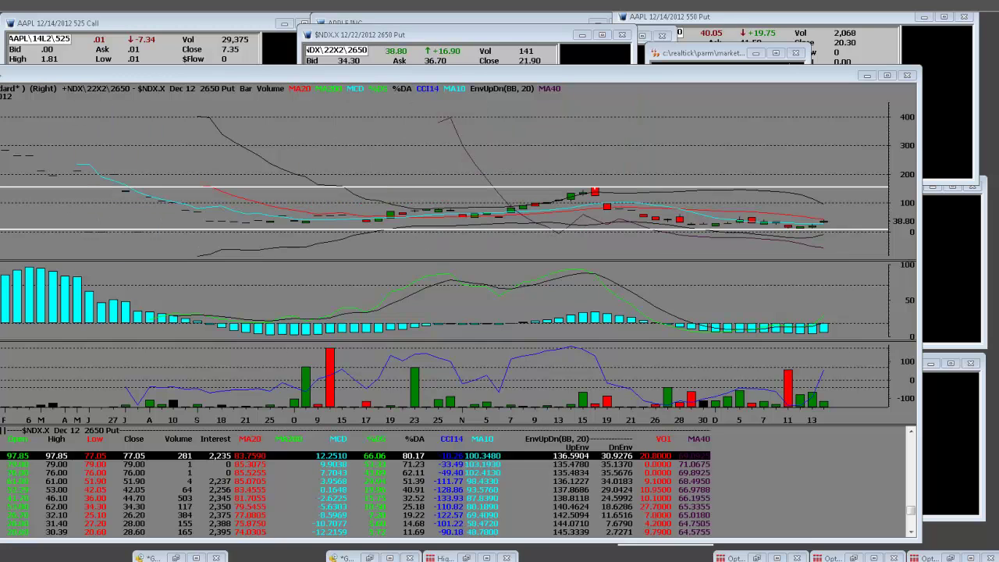
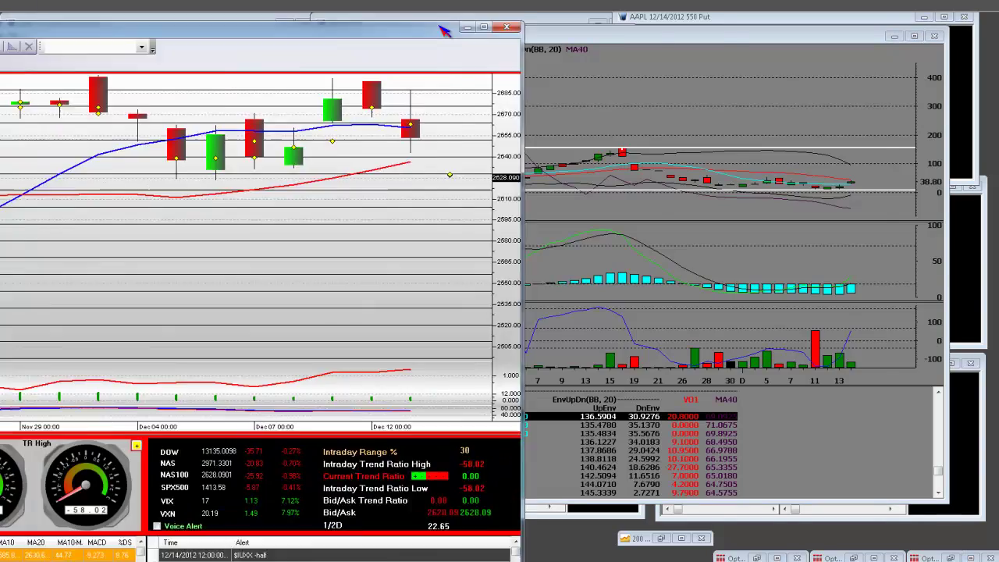
Step: Bring the whole $IUXX daily chart into view and inspect its December 3, December 6 and December 12 bars and latest price marker
{"action": "left_click_drag", "start_coordinate": [750, 0], "coordinate": [829, 28]}
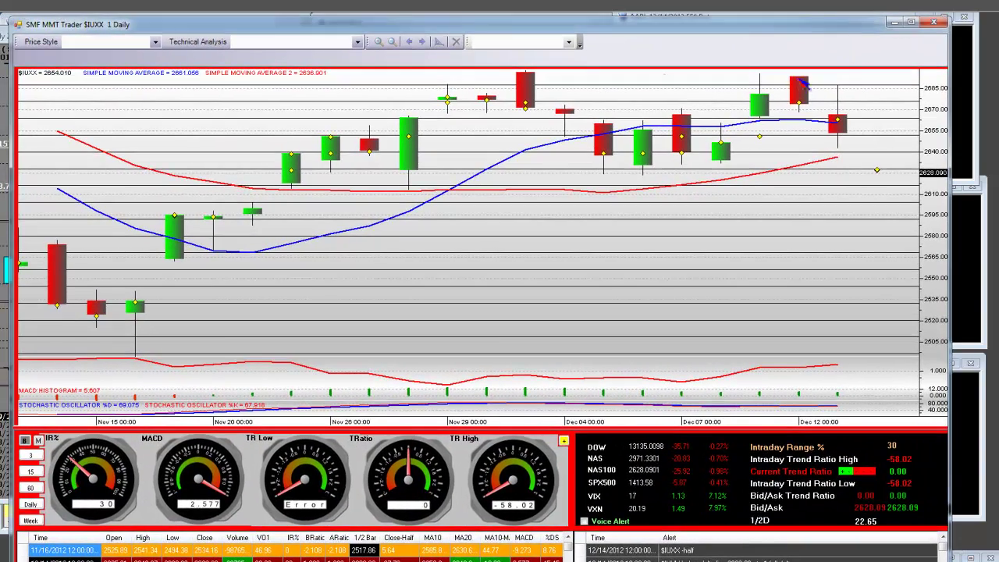
{"action": "left_click", "coordinate": [524, 84]}
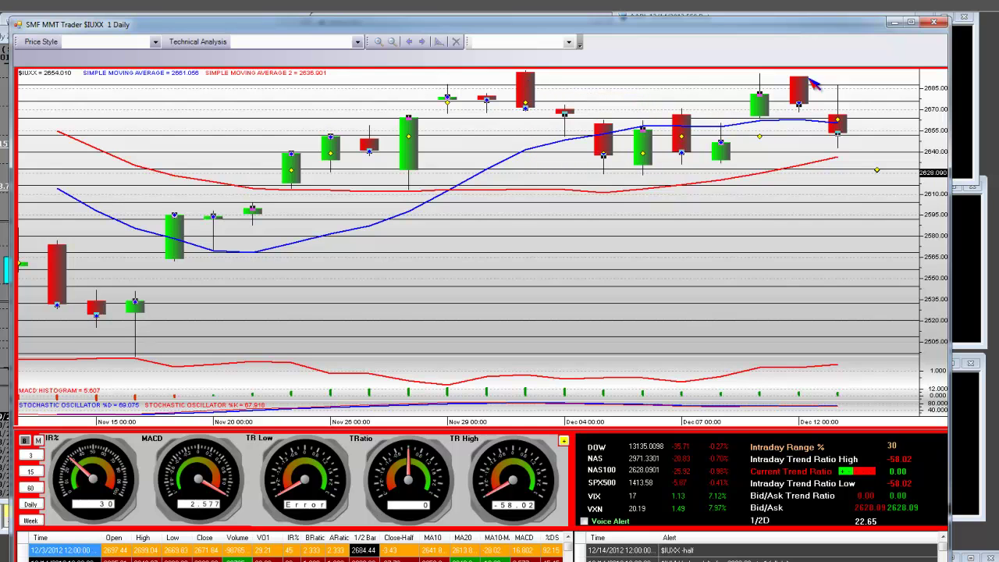
{"action": "left_click", "coordinate": [643, 149]}
{"action": "left_click", "coordinate": [799, 90]}
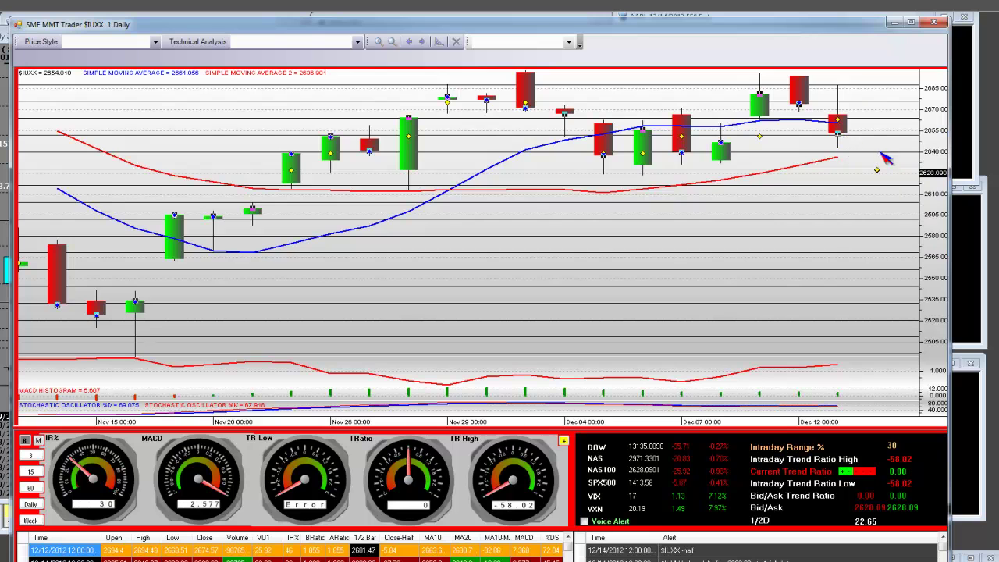
{"action": "mouse_move", "coordinate": [879, 172]}
Step: Inspect the November 16, November 21 and November 19 bar values on the $IUXX daily chart
{"action": "left_click", "coordinate": [138, 308]}
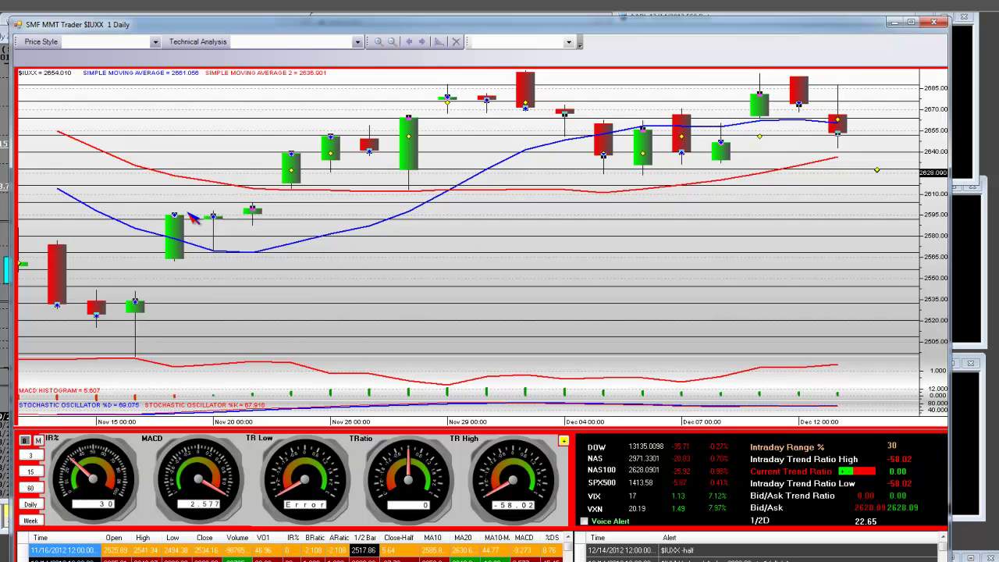
{"action": "left_click", "coordinate": [254, 209]}
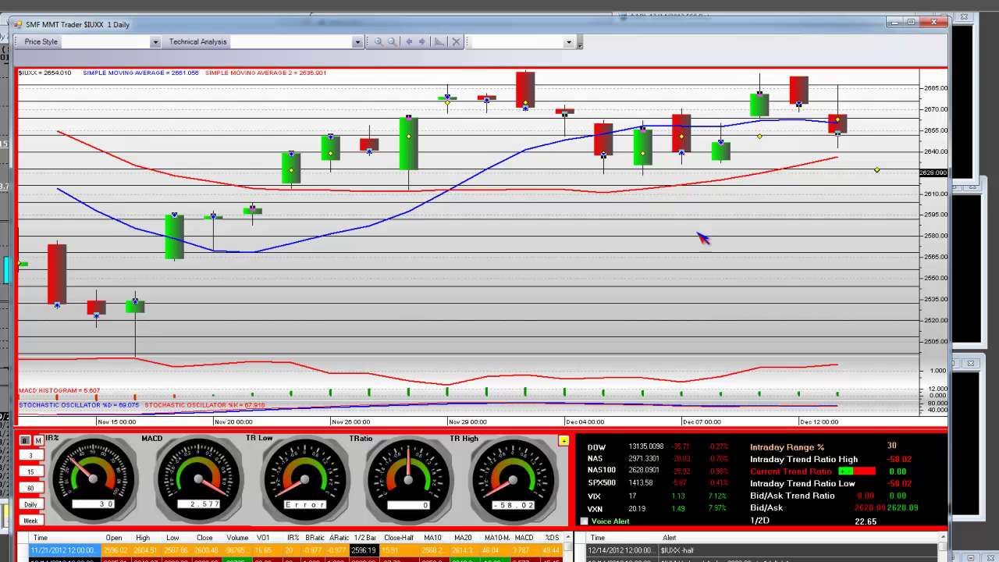
{"action": "left_click", "coordinate": [175, 239]}
{"action": "left_click", "coordinate": [181, 242]}
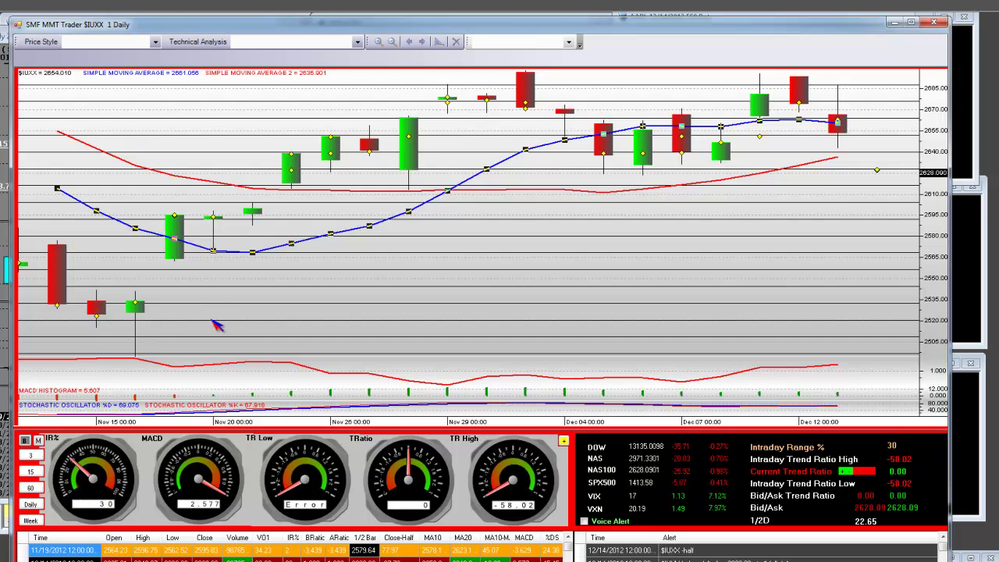
Step: Lower the $IUXX chart to check the $NDX.X 2650 Put quote, and raise it again to read the 12/14/2012 marker's details
{"action": "left_click_drag", "start_coordinate": [670, 29], "coordinate": [660, 194]}
{"action": "left_click_drag", "start_coordinate": [648, 36], "coordinate": [568, 178]}
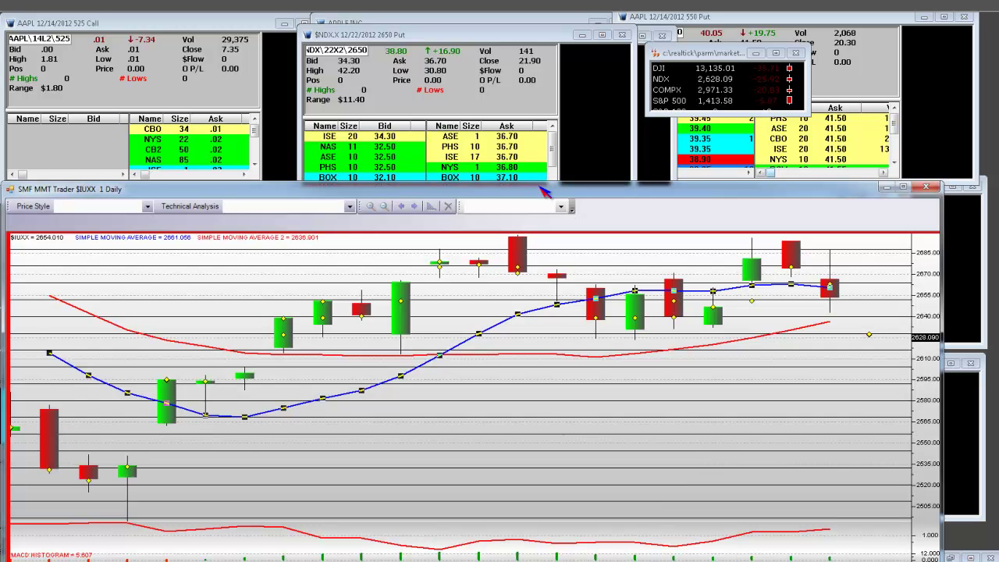
{"action": "left_click_drag", "start_coordinate": [537, 192], "coordinate": [487, 45]}
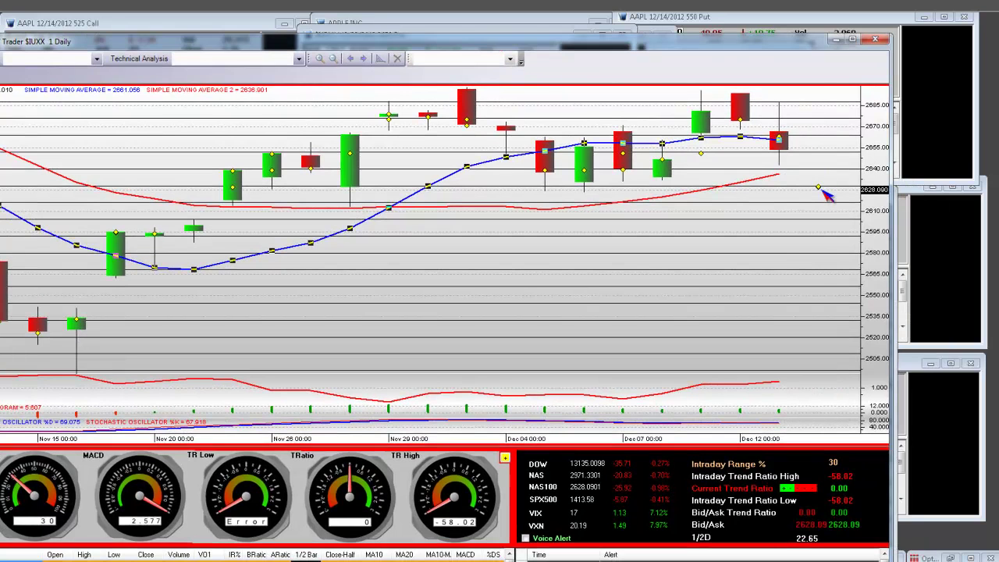
{"action": "mouse_move", "coordinate": [823, 192]}
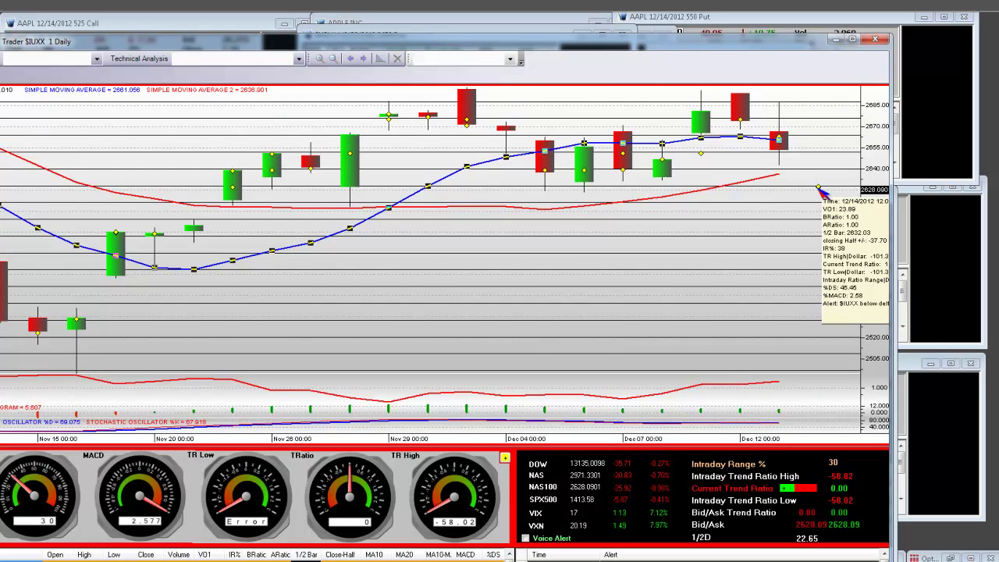
Step: Clear the $IUXX daily chart from view and raise the 2650 Put chart to review its bars and data table
{"action": "left_click", "coordinate": [836, 39]}
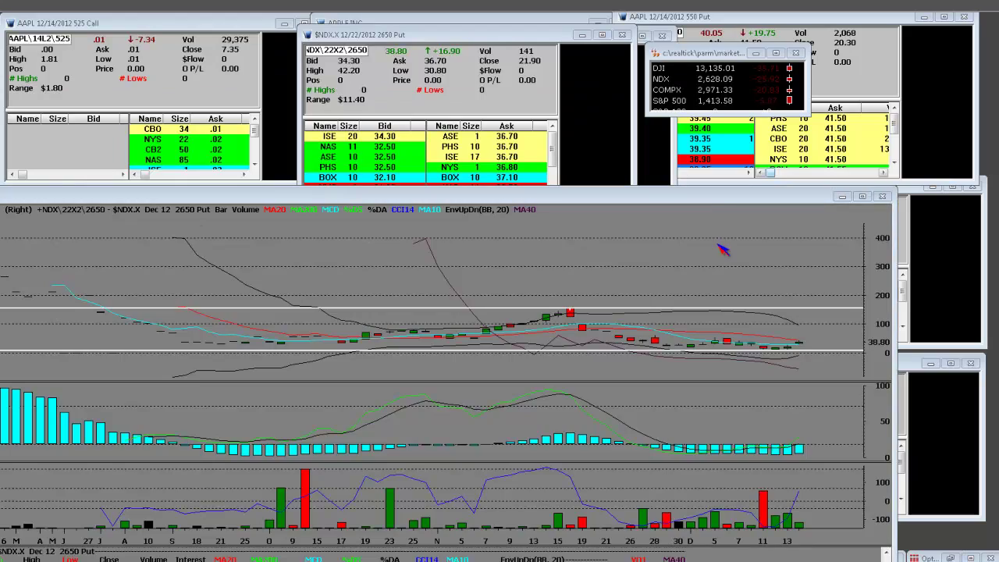
{"action": "double_click", "coordinate": [714, 197]}
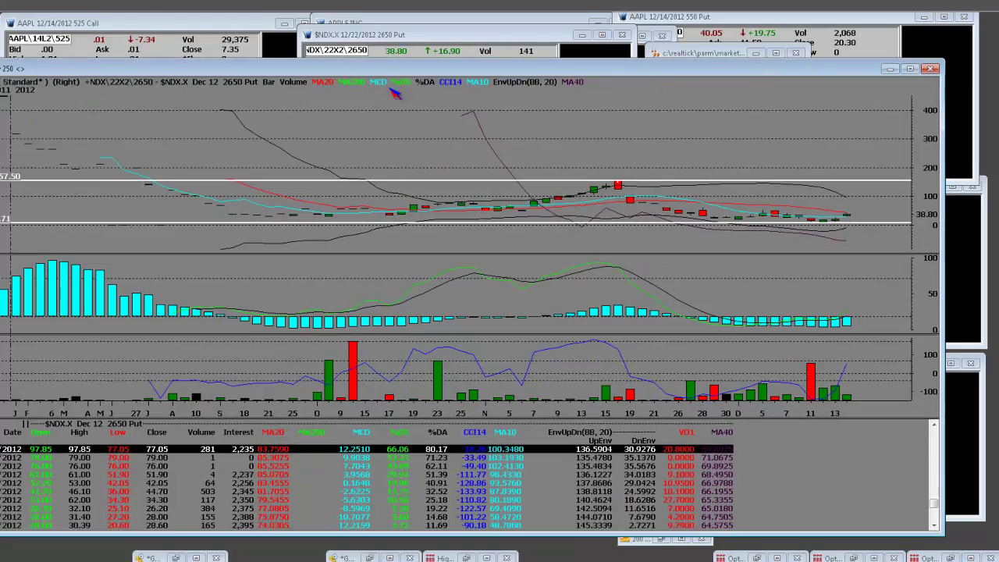